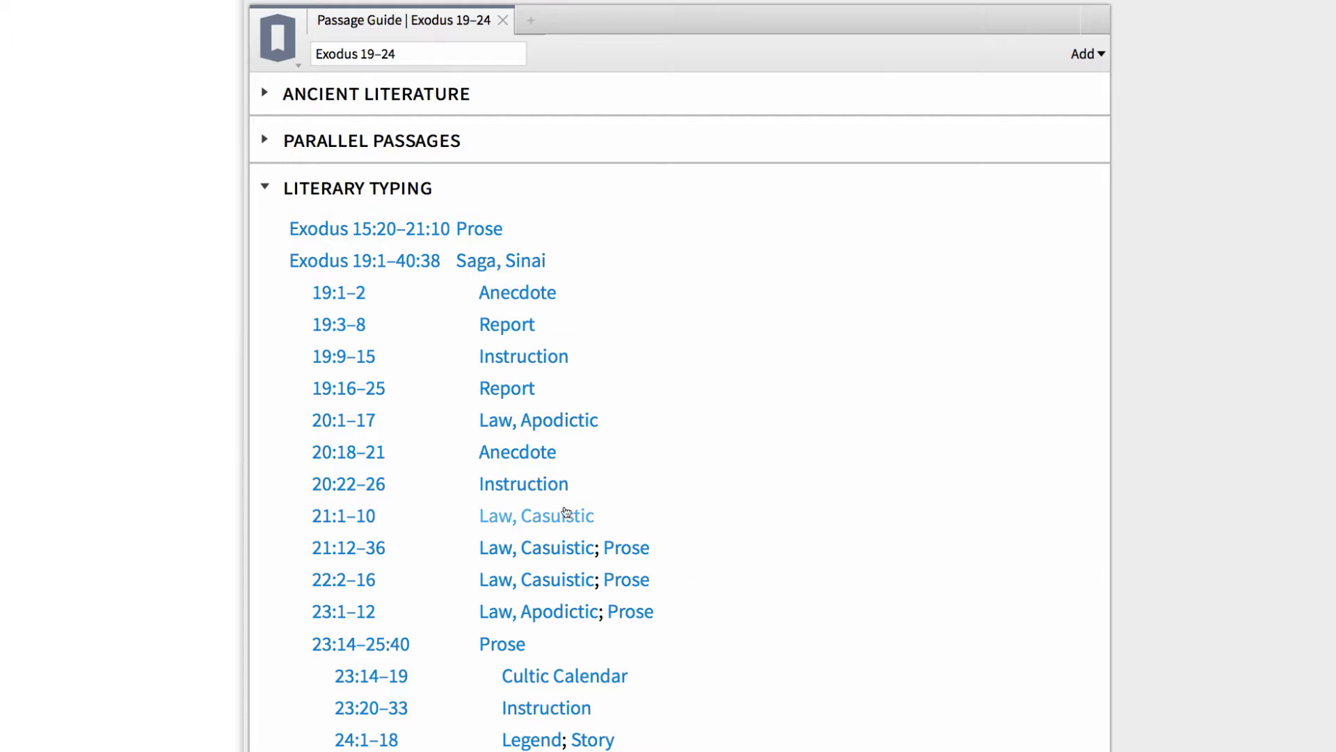
Step: Scroll the Guides list to show Passage Guide, Exegetical Guide and other guide types
{"action": "mouse_move", "coordinate": [554, 515]}
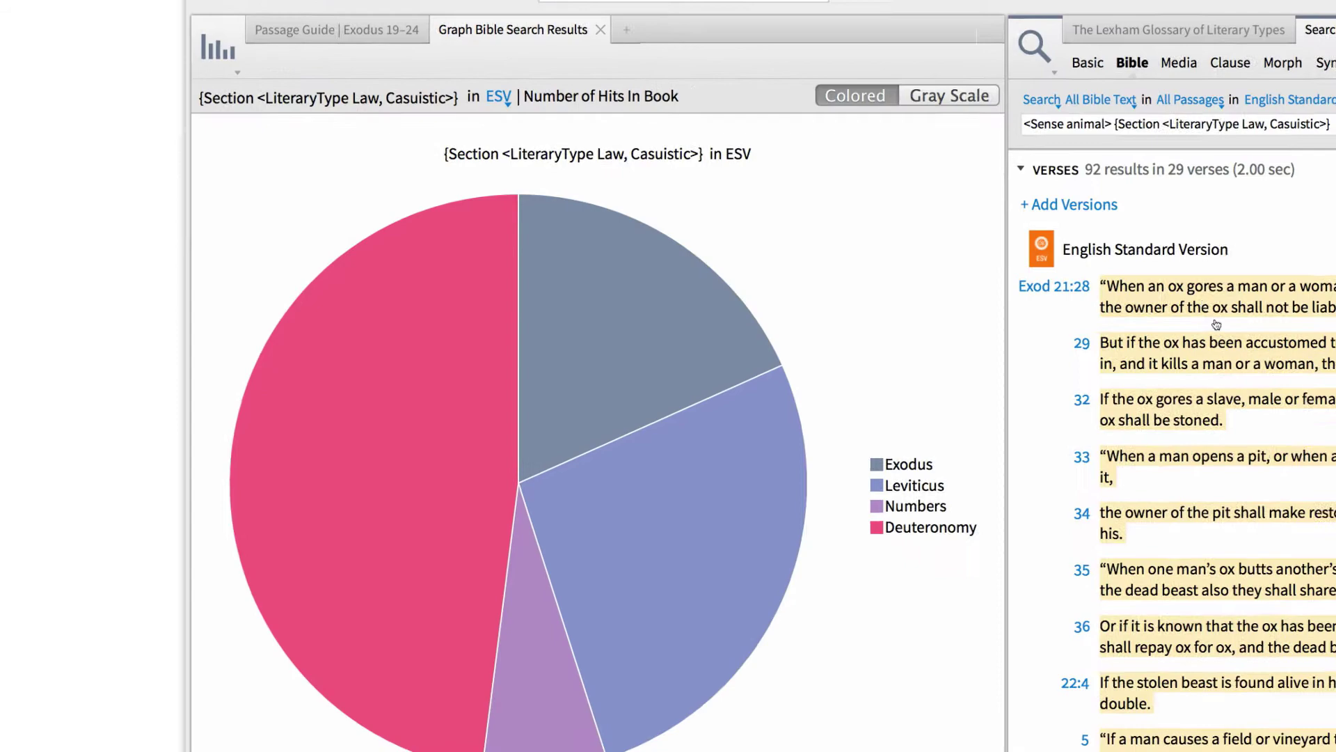
{"action": "scroll", "coordinate": [895, 382], "scroll_direction": "down", "scroll_amount": 5}
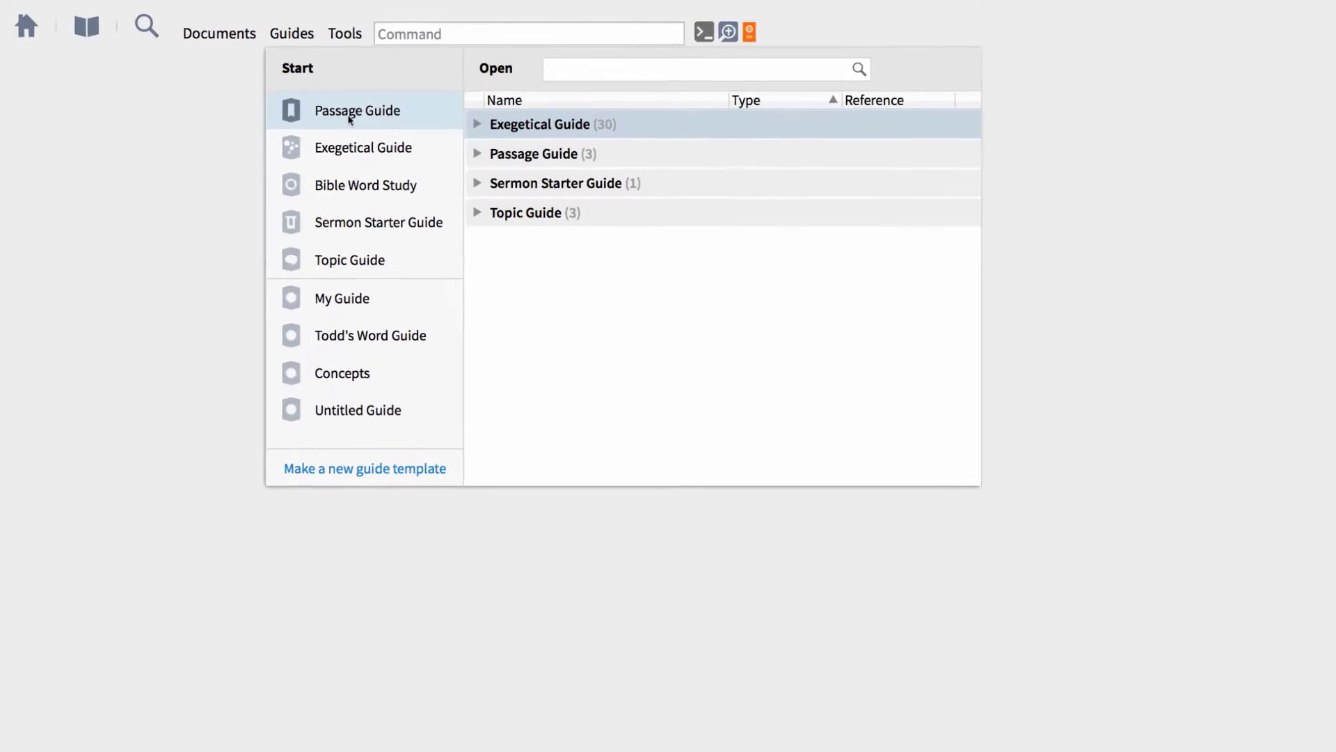
Step: Run a Passage Guide on Exodus 19–24 and expand Literary Typing to list Law, Casuistic sections
{"action": "left_click", "coordinate": [287, 93]}
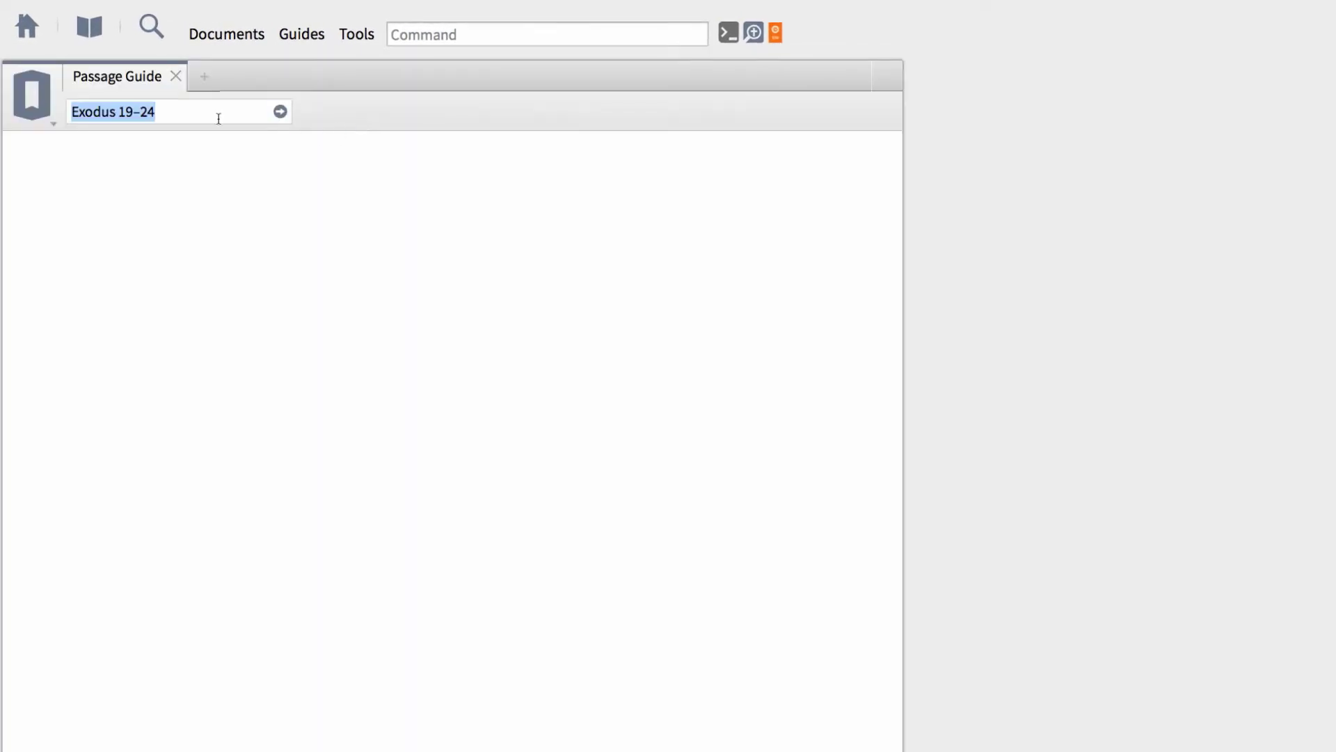
{"action": "left_click", "coordinate": [218, 119]}
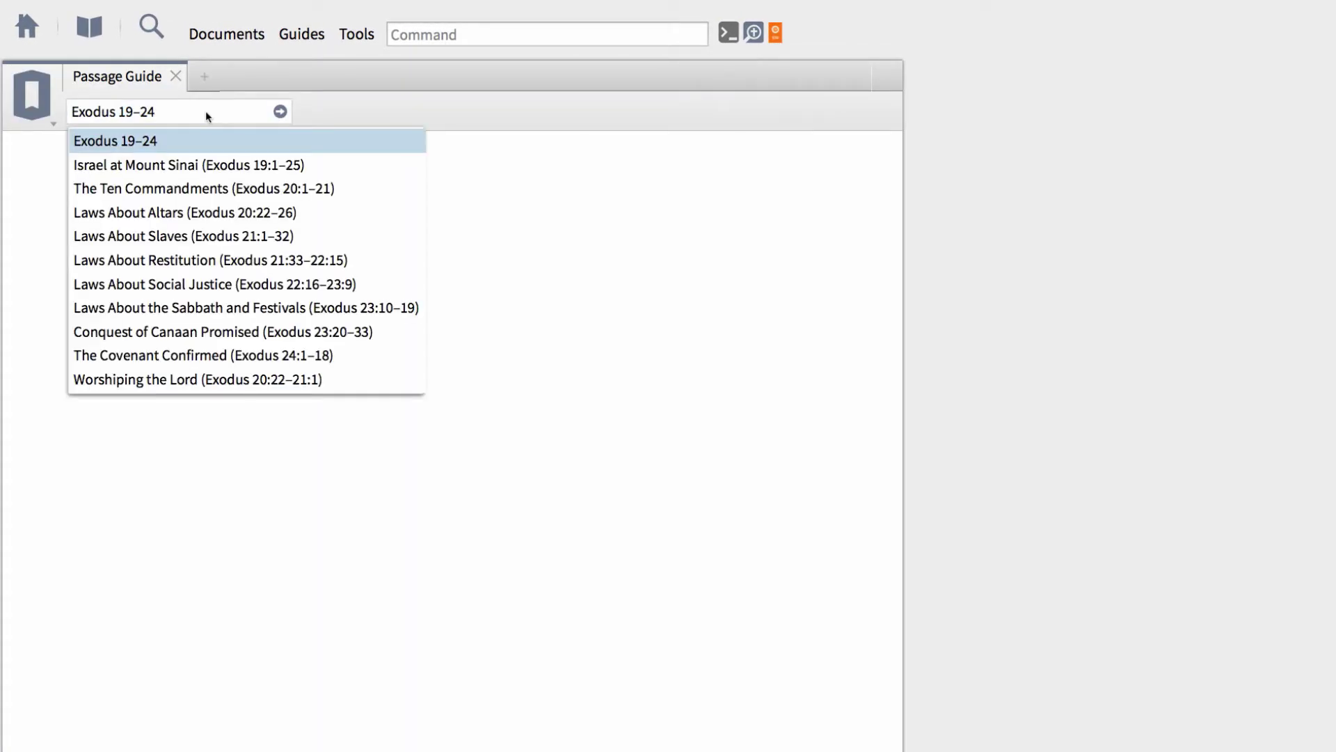
{"action": "left_click", "coordinate": [279, 112]}
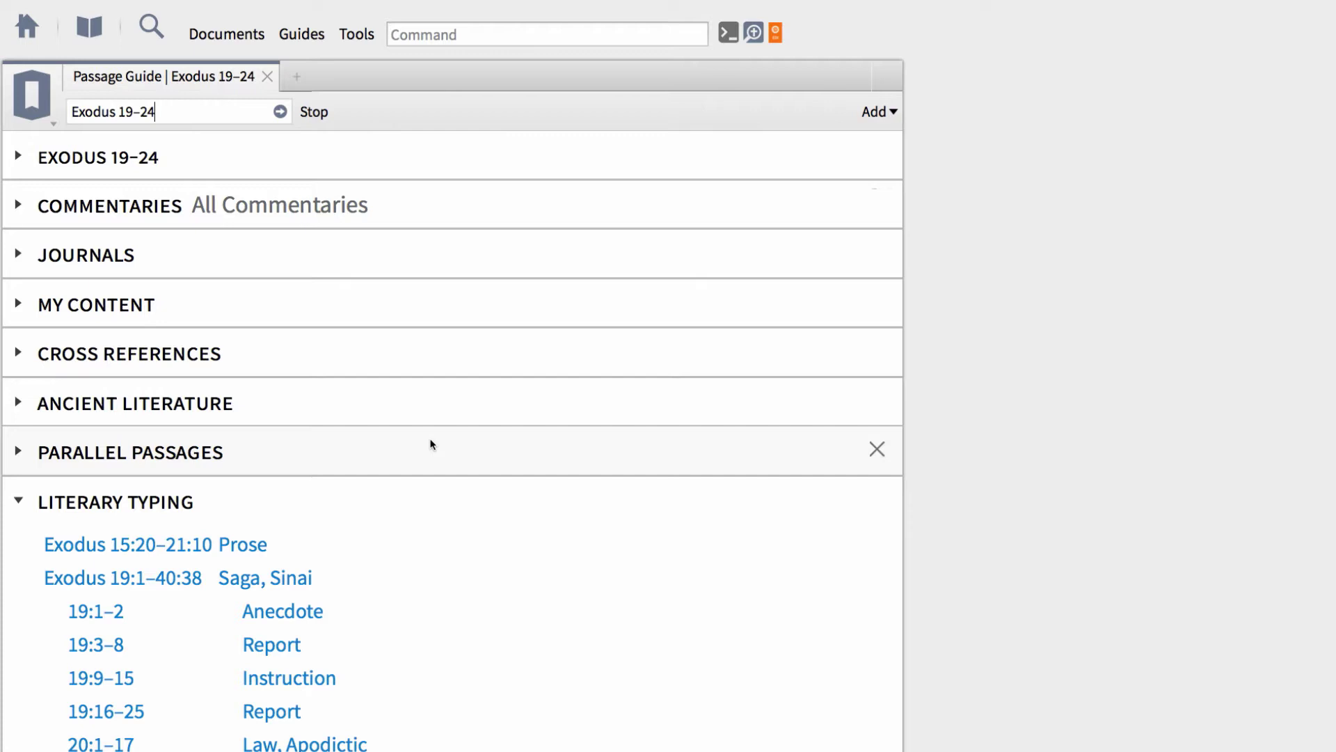
{"action": "scroll", "coordinate": [430, 439], "scroll_direction": "down", "scroll_amount": 3}
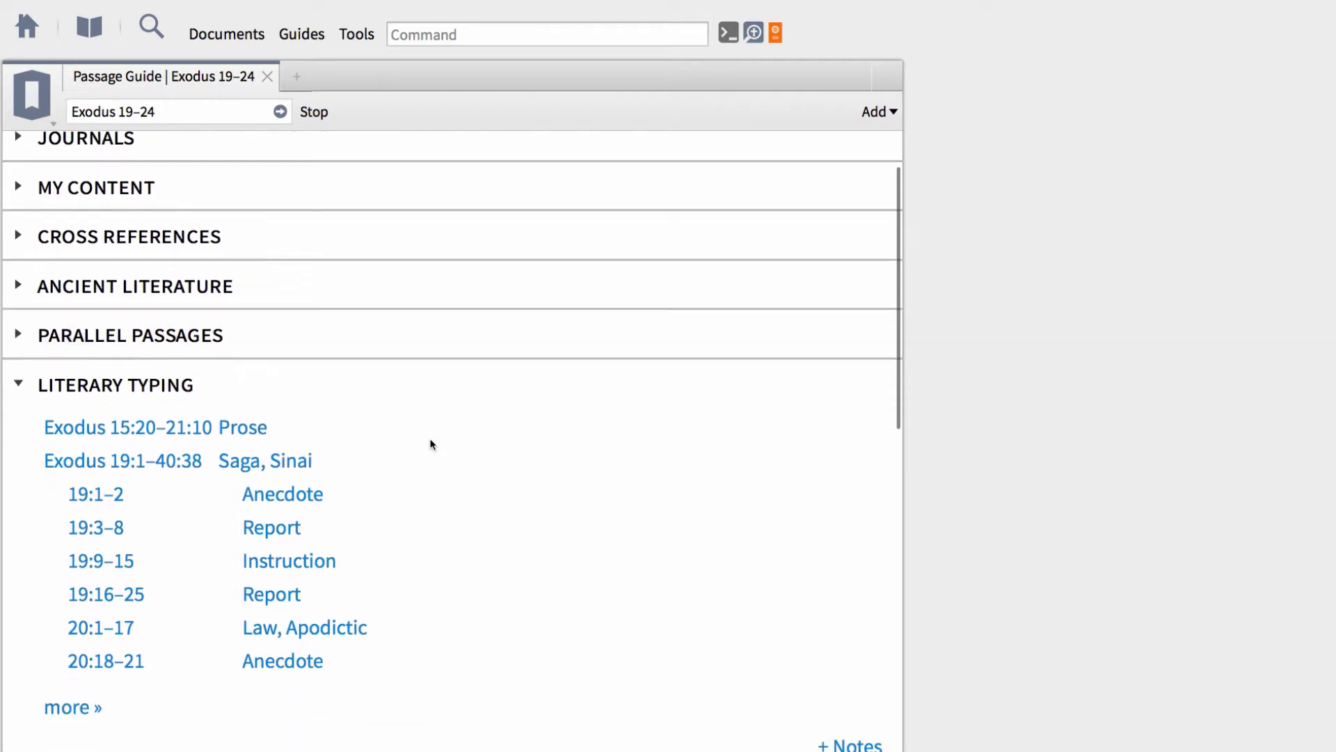
{"action": "left_click", "coordinate": [92, 709]}
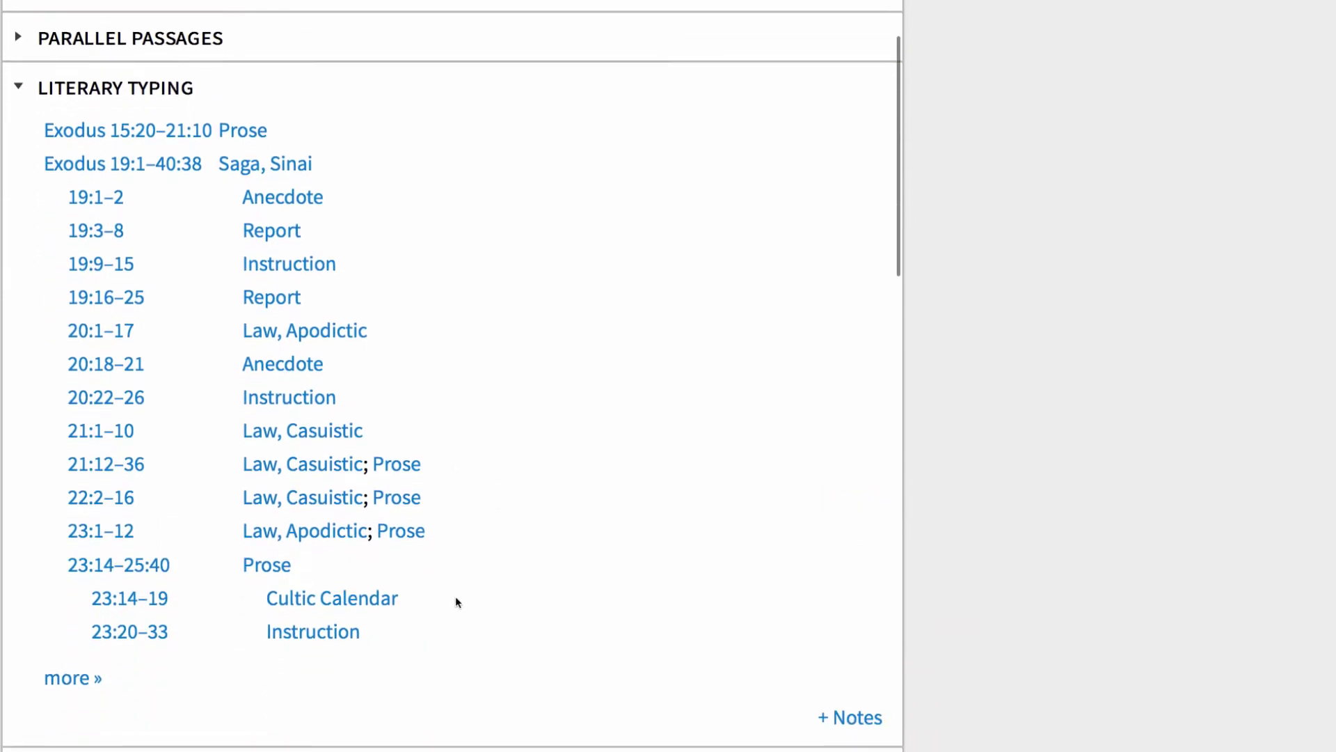
{"action": "left_click", "coordinate": [78, 689]}
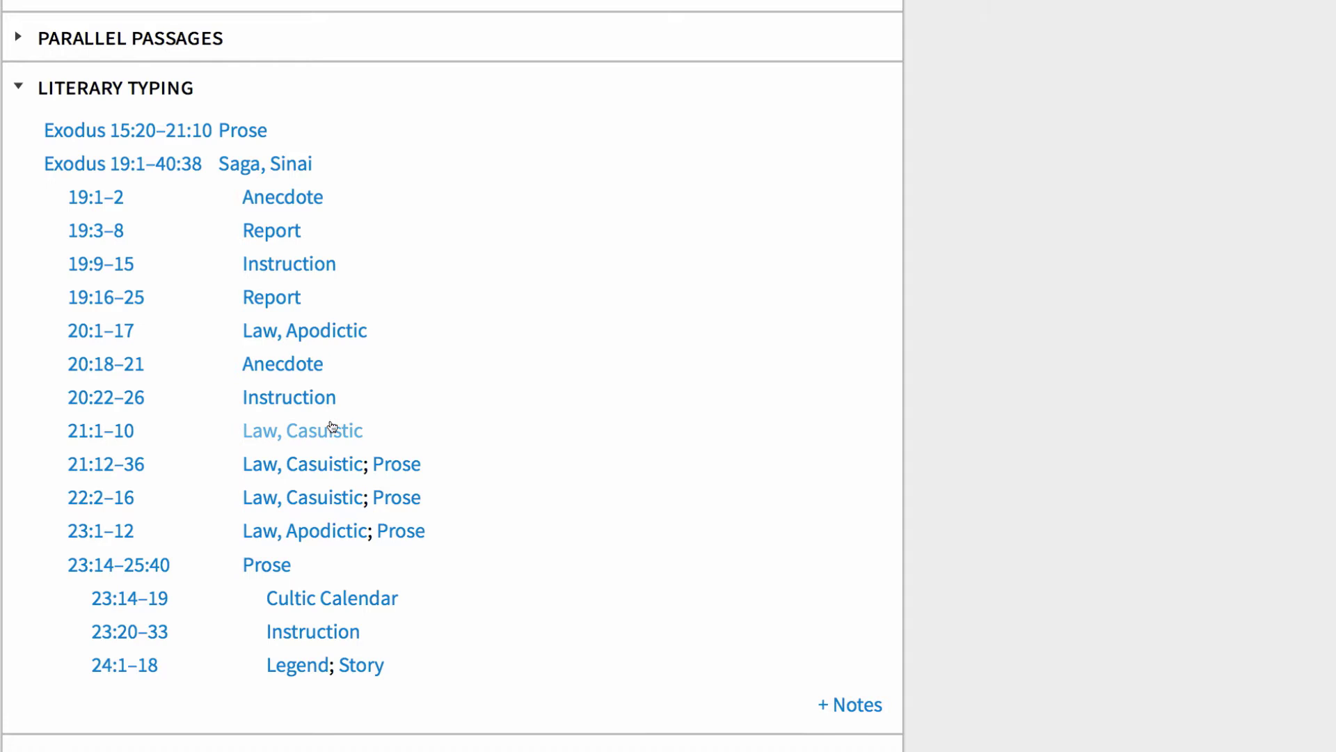
{"action": "mouse_move", "coordinate": [320, 428]}
{"action": "mouse_move", "coordinate": [344, 540]}
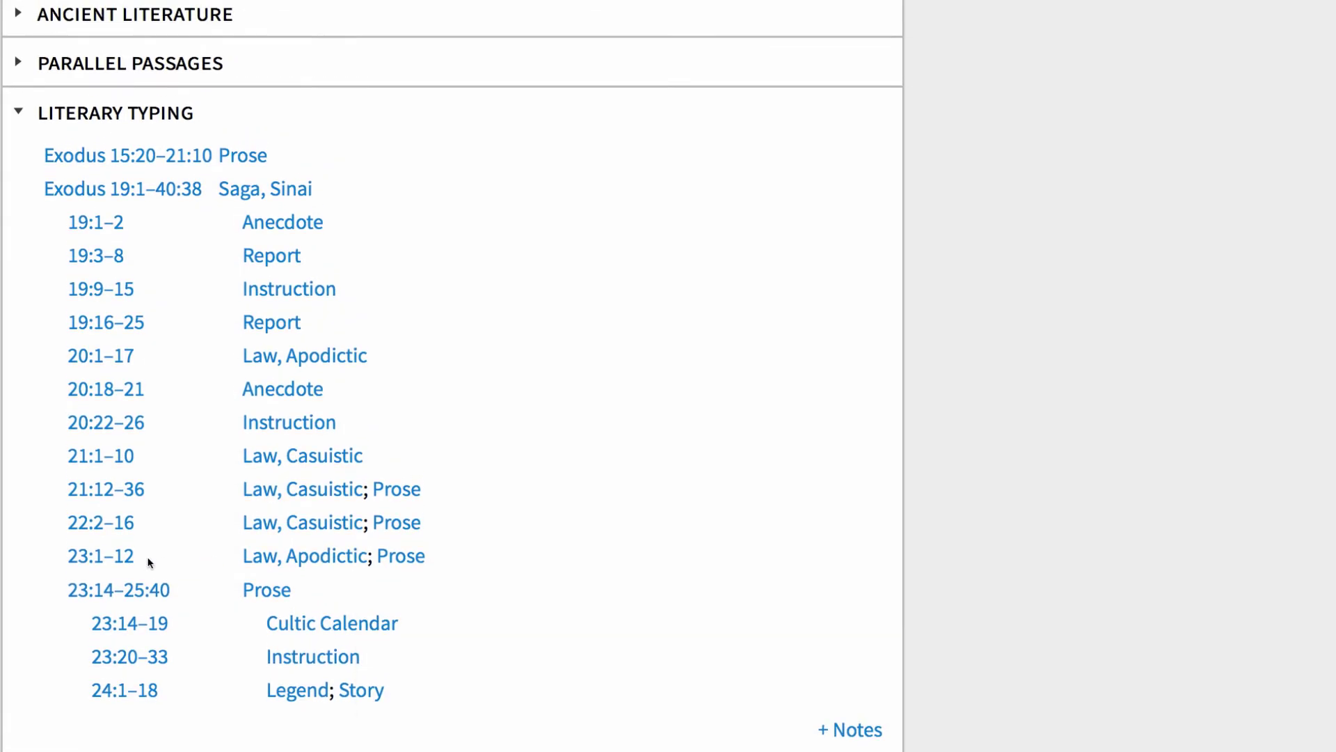
{"action": "mouse_move", "coordinate": [126, 557]}
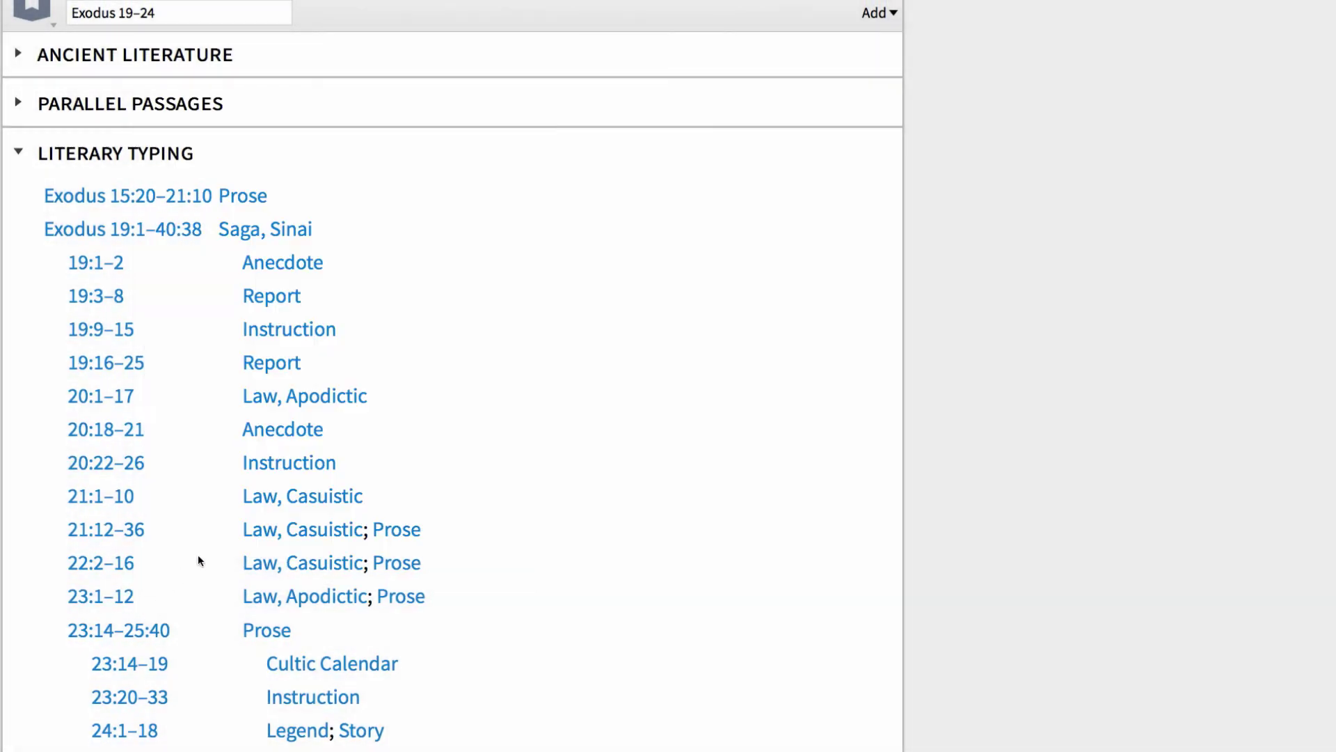
Step: Look up Law, Casuistic in the Lexham Glossary of Literary Types, showing its case-law definition
{"action": "left_click", "coordinate": [314, 494]}
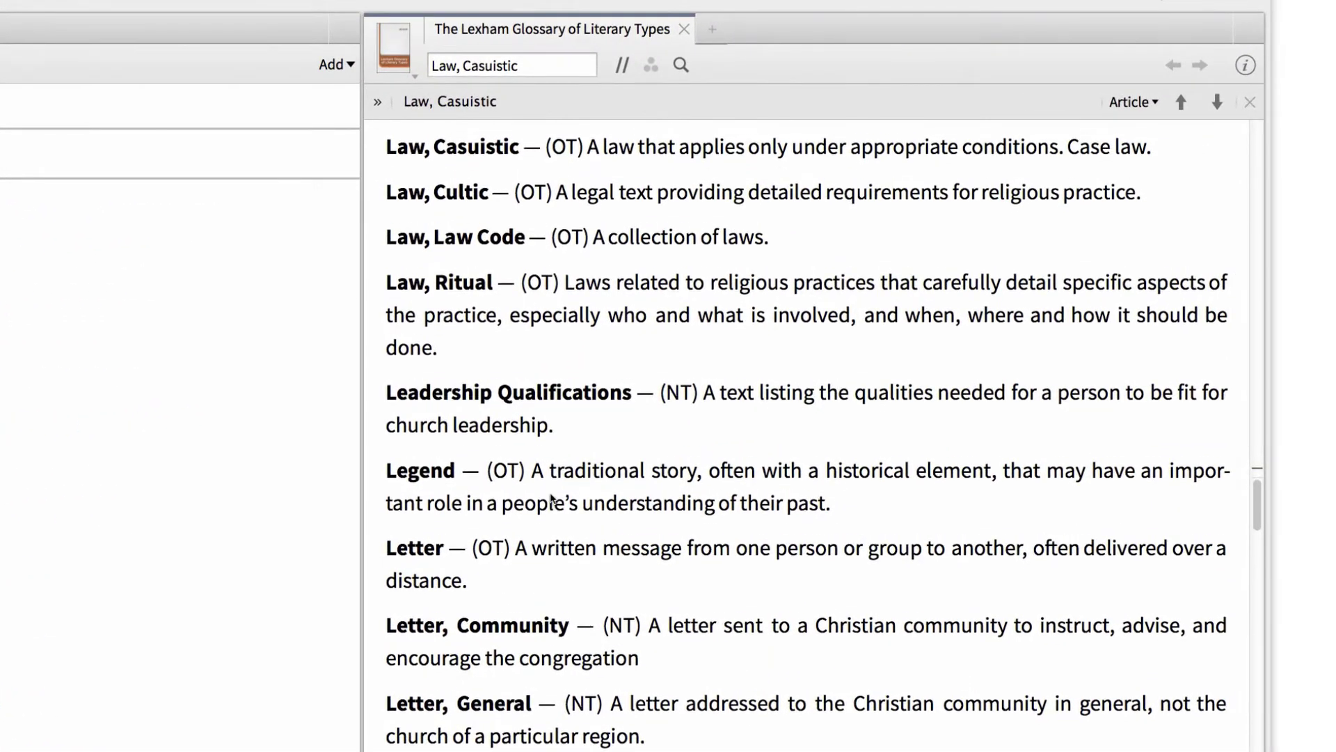
{"action": "scroll", "coordinate": [552, 496], "scroll_direction": "up", "scroll_amount": 2}
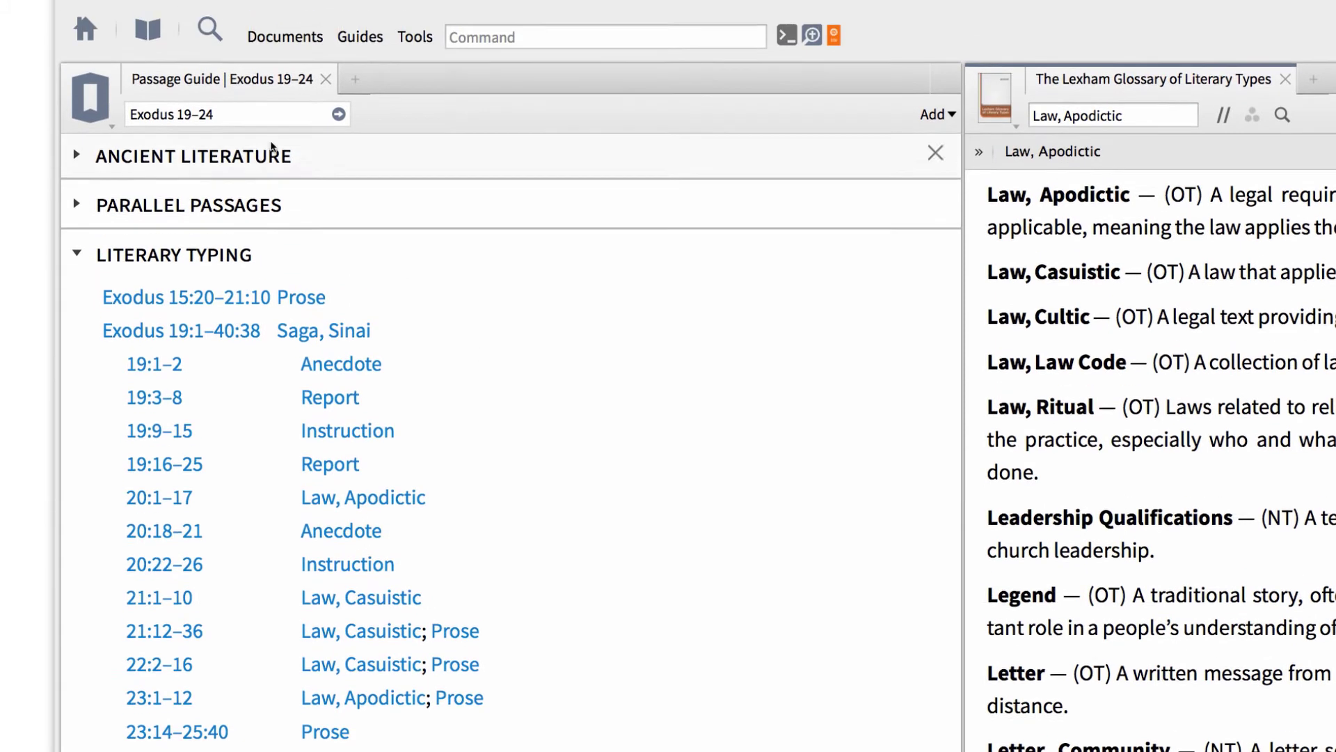
Step: Dock a new ESV Bible Search tab in the right pane beside the glossary
{"action": "left_click", "coordinate": [218, 76]}
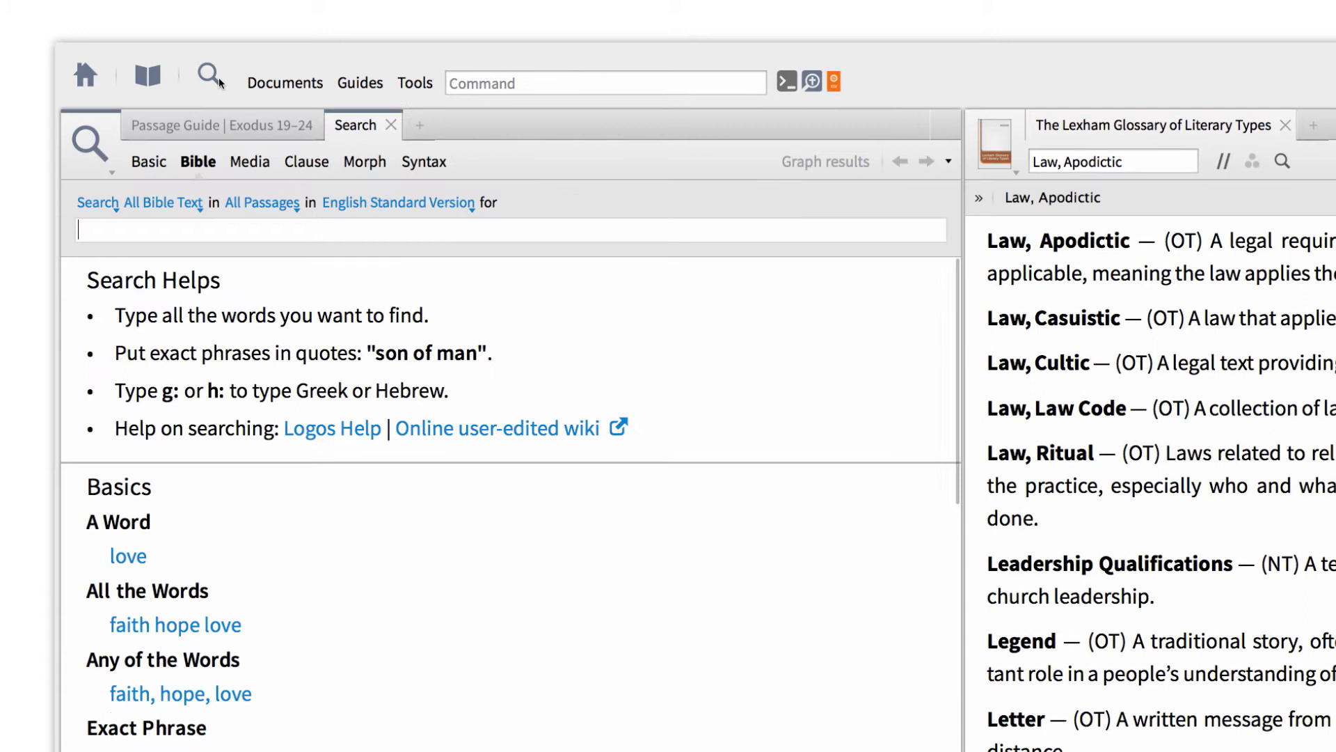
{"action": "left_click_drag", "start_coordinate": [345, 127], "coordinate": [1314, 136]}
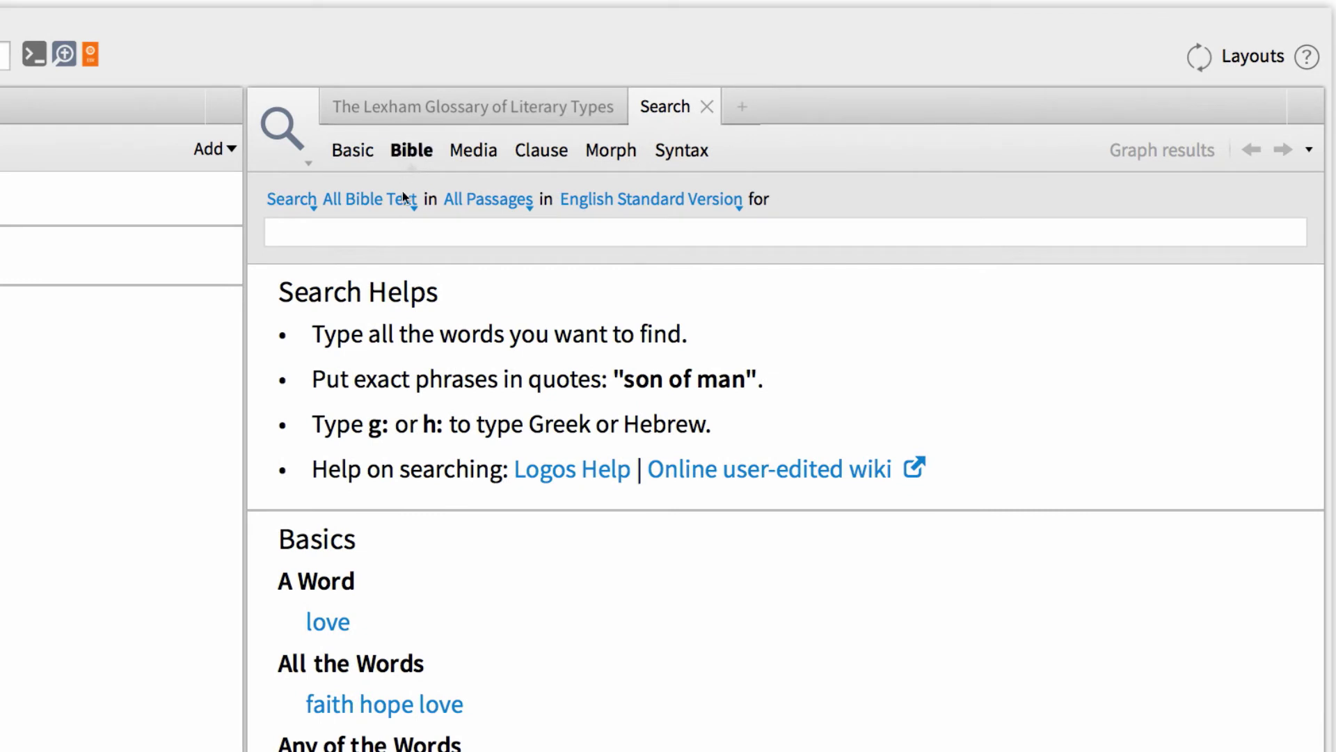
{"action": "left_click", "coordinate": [403, 232]}
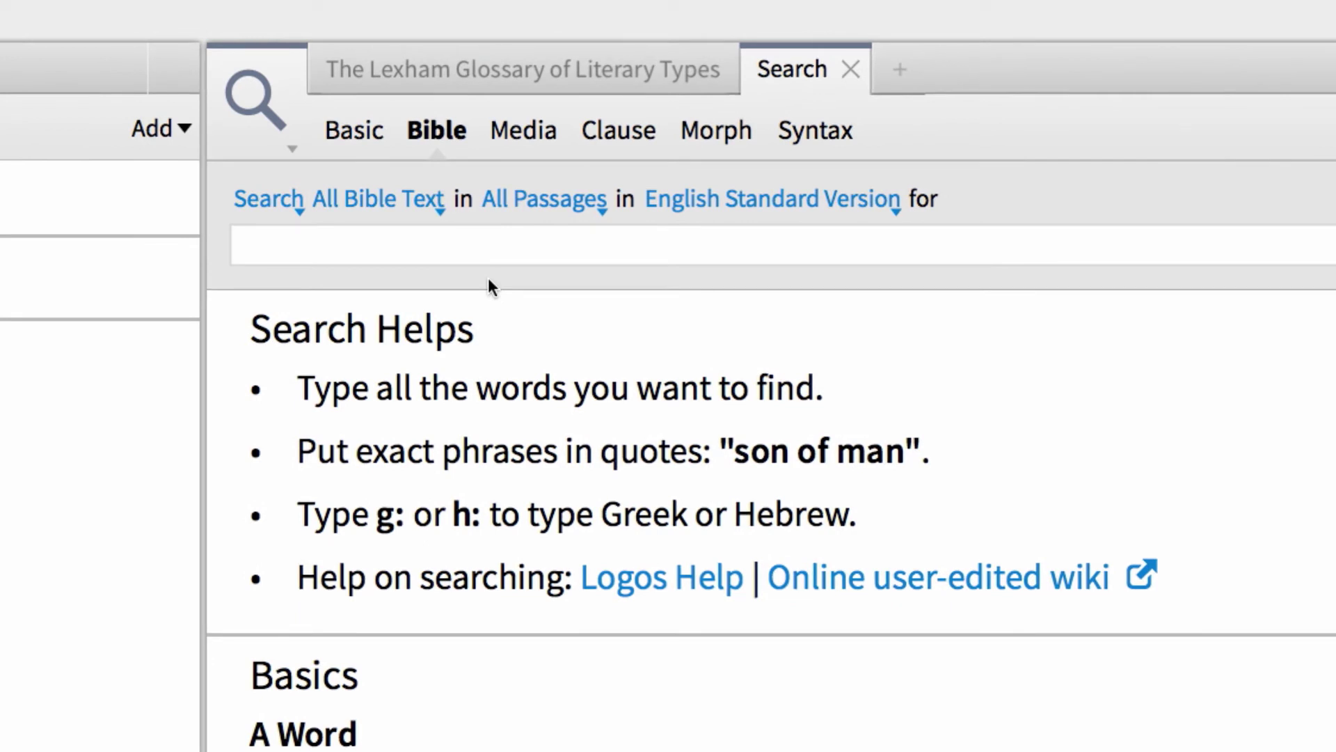
Step: Search the ESV for {Section <LiteraryType Law, Casuistic>}, returning 273 results from Exodus 21:1
{"action": "type", "text": "Section <LiteraryType"}
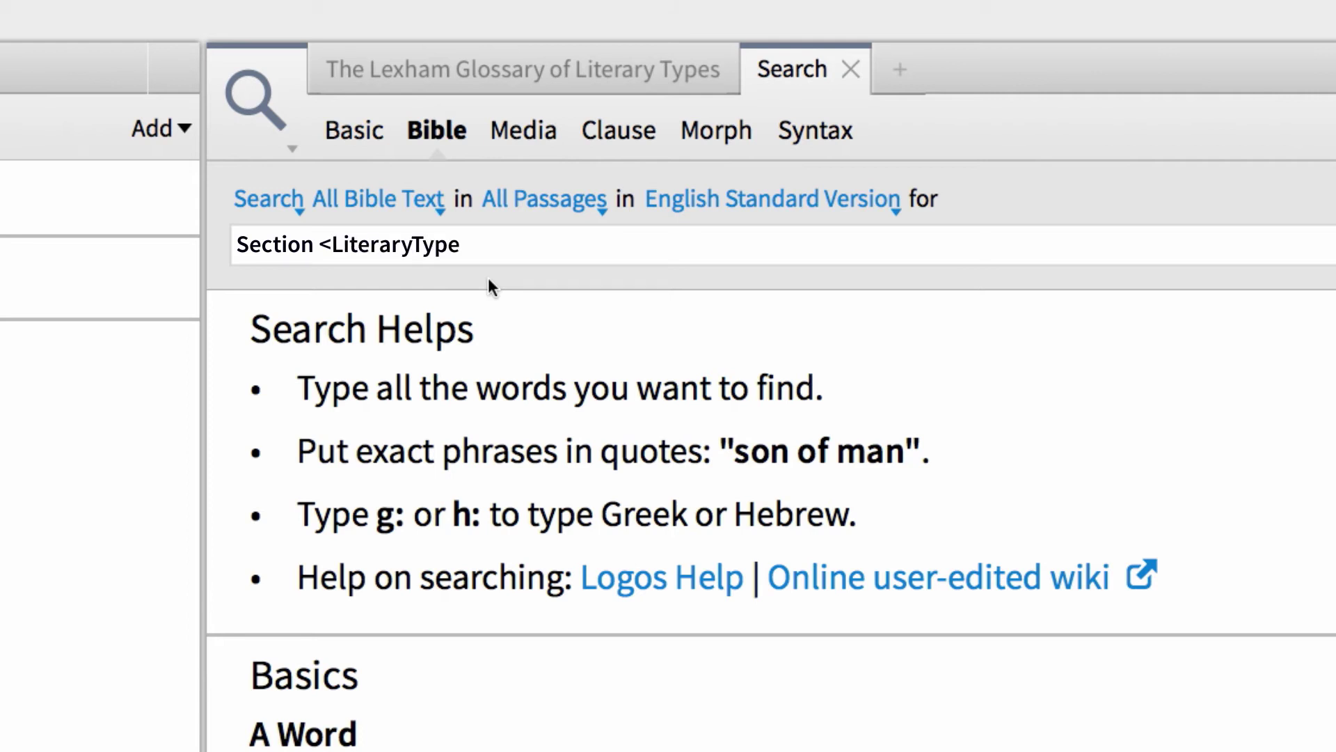
{"action": "type", "text": "Law, Casuistic"}
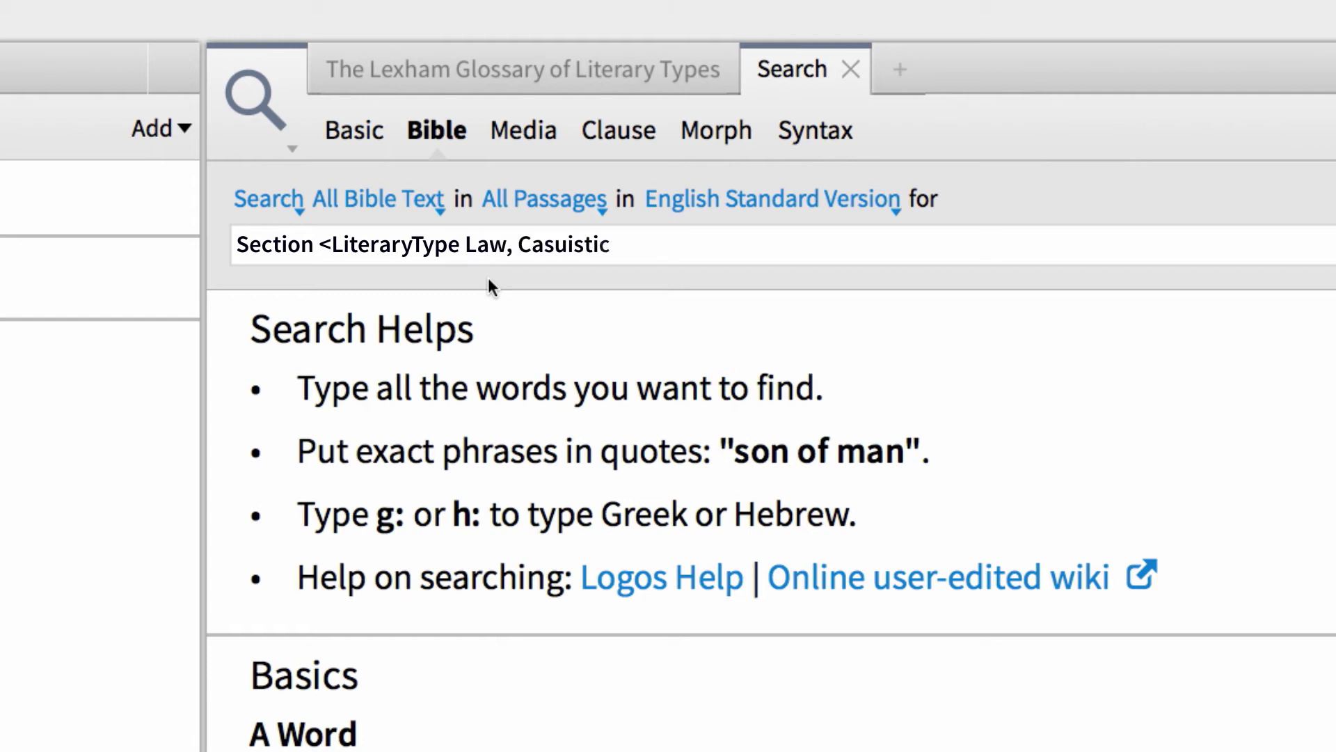
{"action": "type", "text": ">"}
{"action": "key", "text": "Home"}
{"action": "type", "text": "{"}
{"action": "key", "text": "End"}
{"action": "type", "text": "}"}
{"action": "key", "text": "Return"}
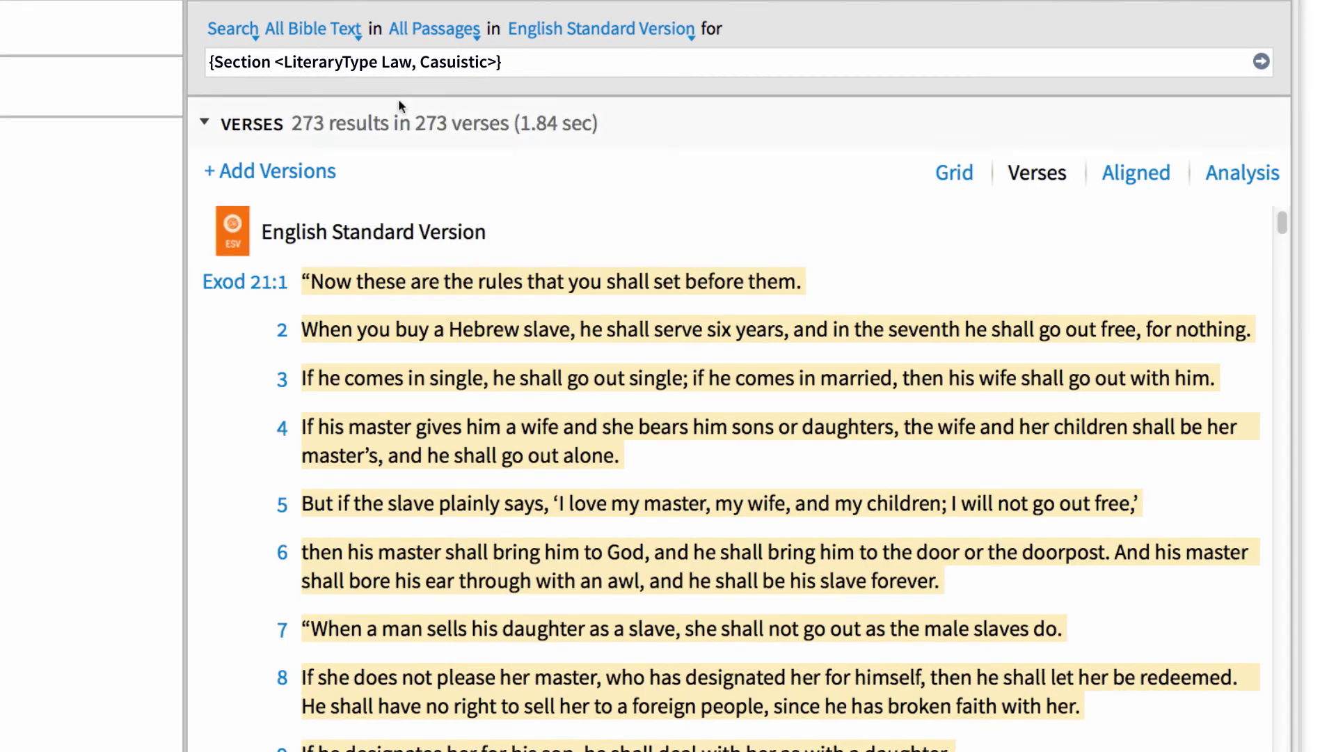
{"action": "mouse_move", "coordinate": [733, 453]}
{"action": "scroll", "coordinate": [732, 452], "scroll_direction": "down", "scroll_amount": 6}
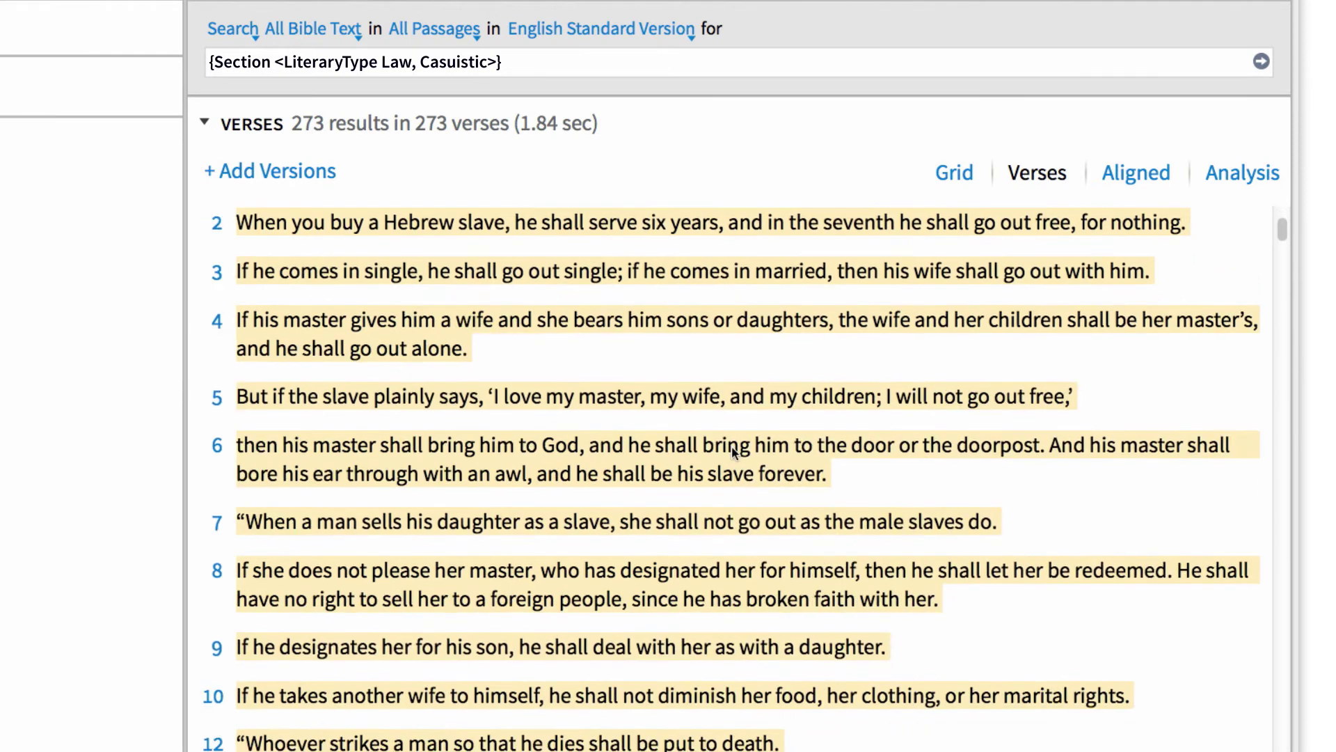
{"action": "scroll", "coordinate": [732, 451], "scroll_direction": "down", "scroll_amount": 12}
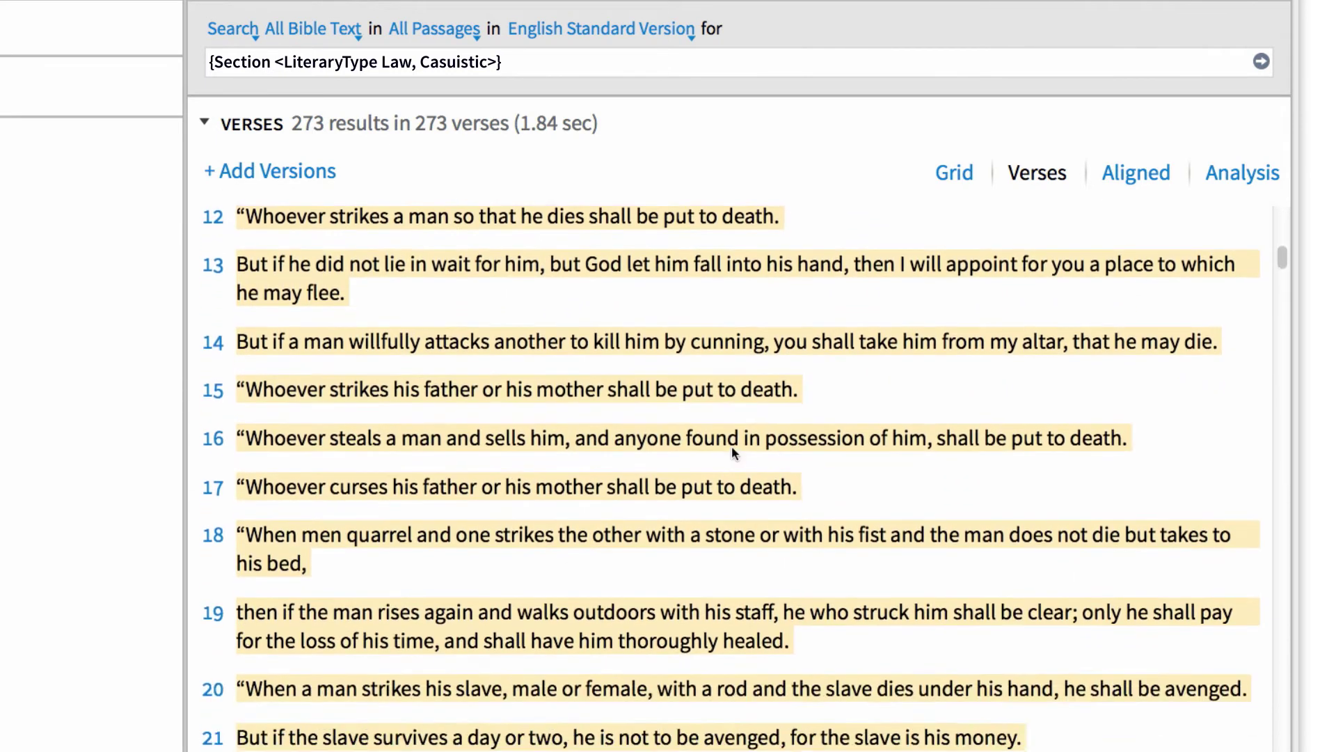
{"action": "scroll", "coordinate": [732, 452], "scroll_direction": "down", "scroll_amount": 10}
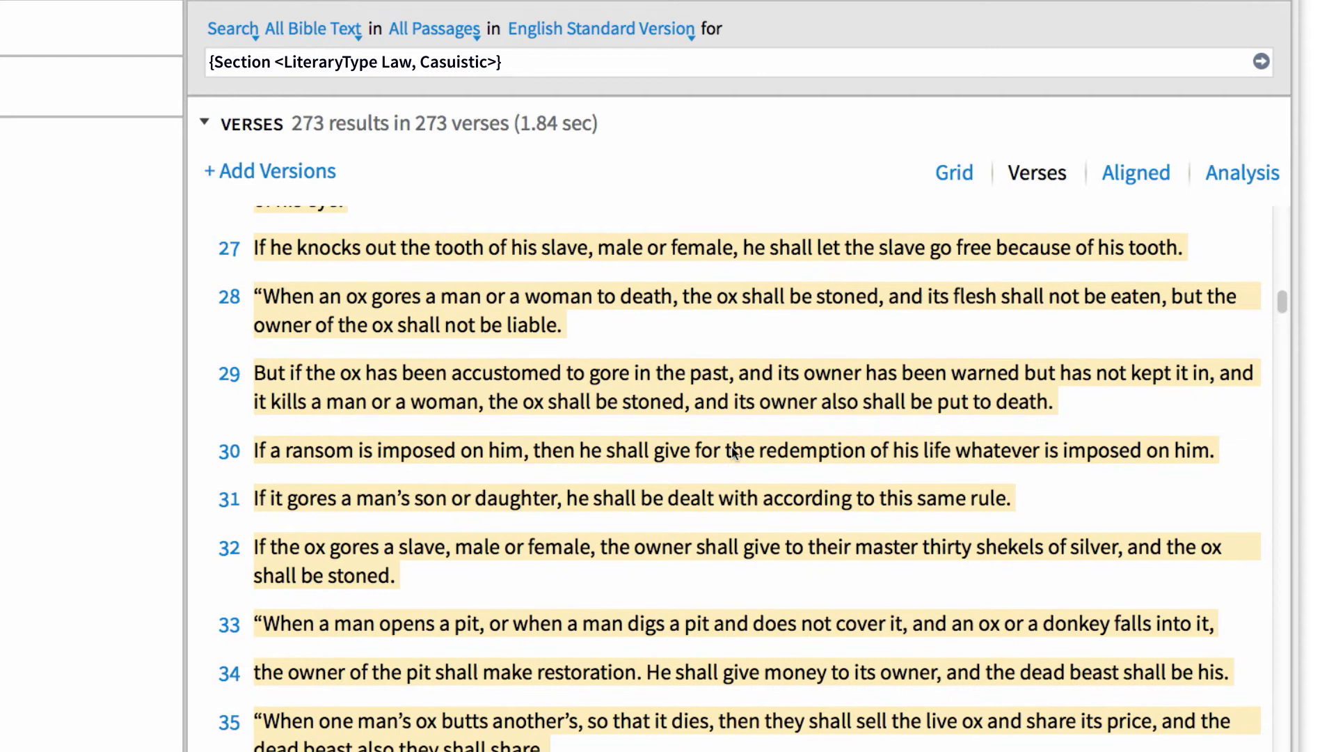
{"action": "scroll", "coordinate": [733, 452], "scroll_direction": "down", "scroll_amount": 5}
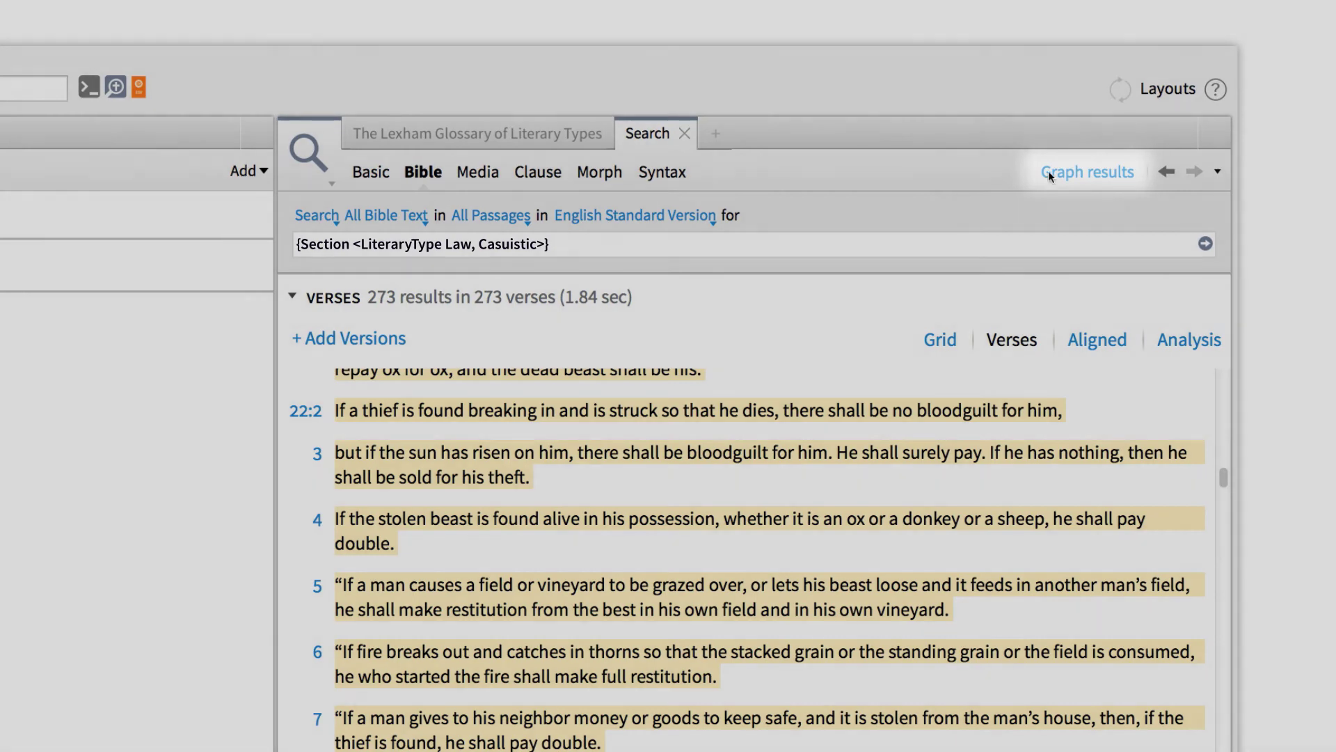
Step: Graph the results as a pie chart across Exodus, Leviticus, Numbers and Deuteronomy
{"action": "left_click", "coordinate": [1051, 173]}
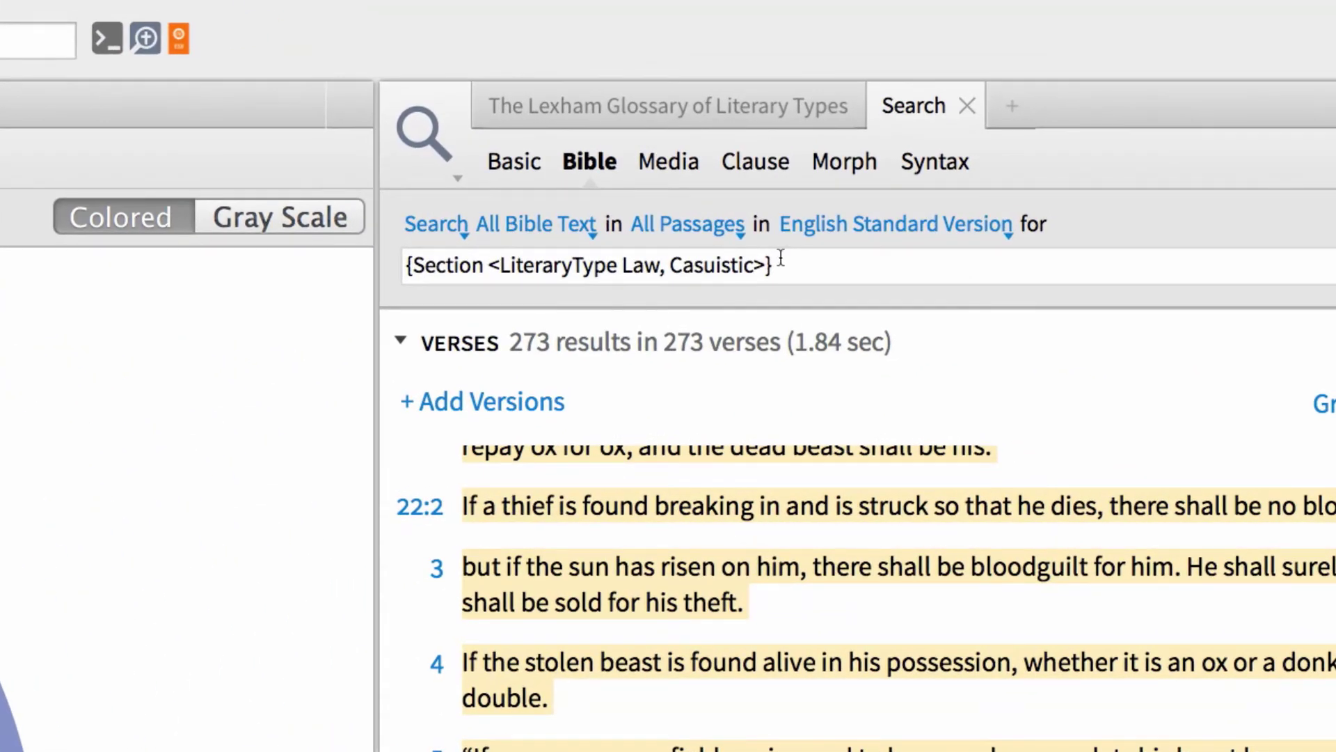
Step: Prefix the query with 'woman WITHIN' and rerun it, yielding 11 hits in 10 verses
{"action": "left_click", "coordinate": [781, 258]}
{"action": "left_click", "coordinate": [781, 258]}
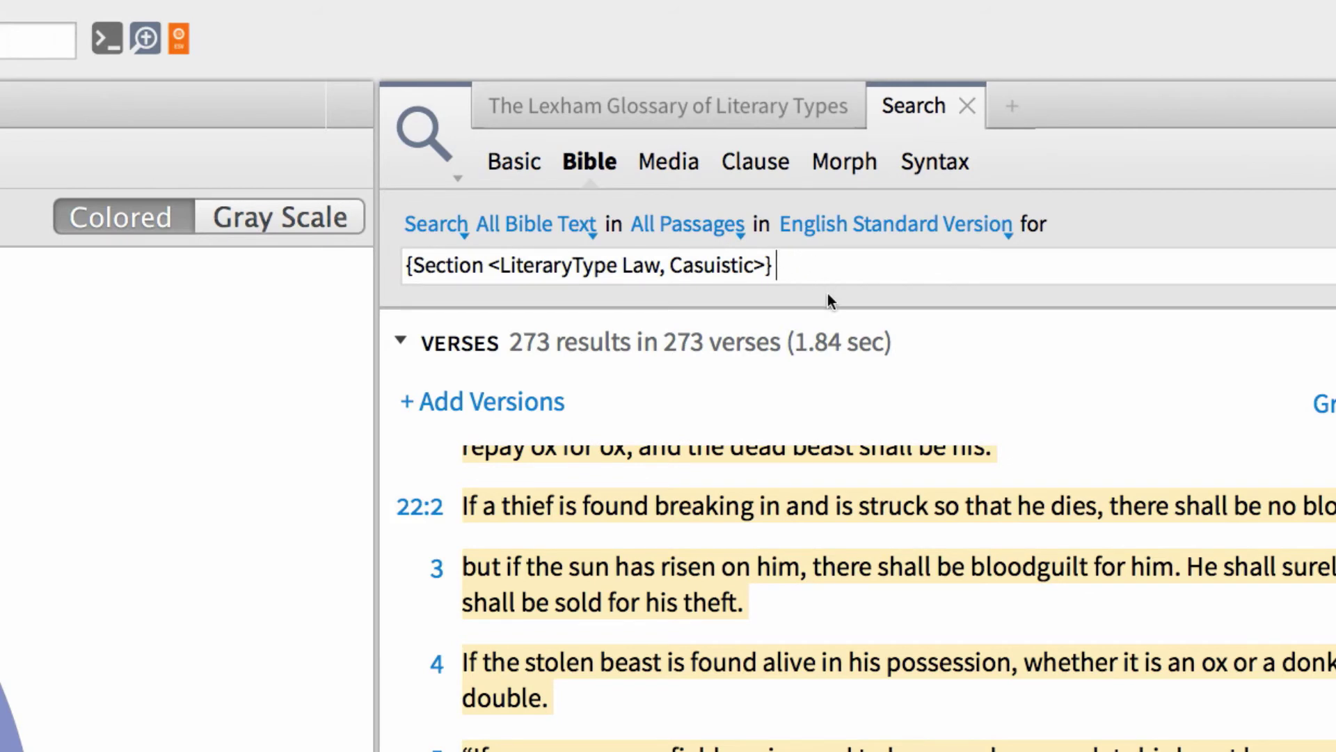
{"action": "left_click", "coordinate": [404, 263]}
{"action": "type", "text": "woman"}
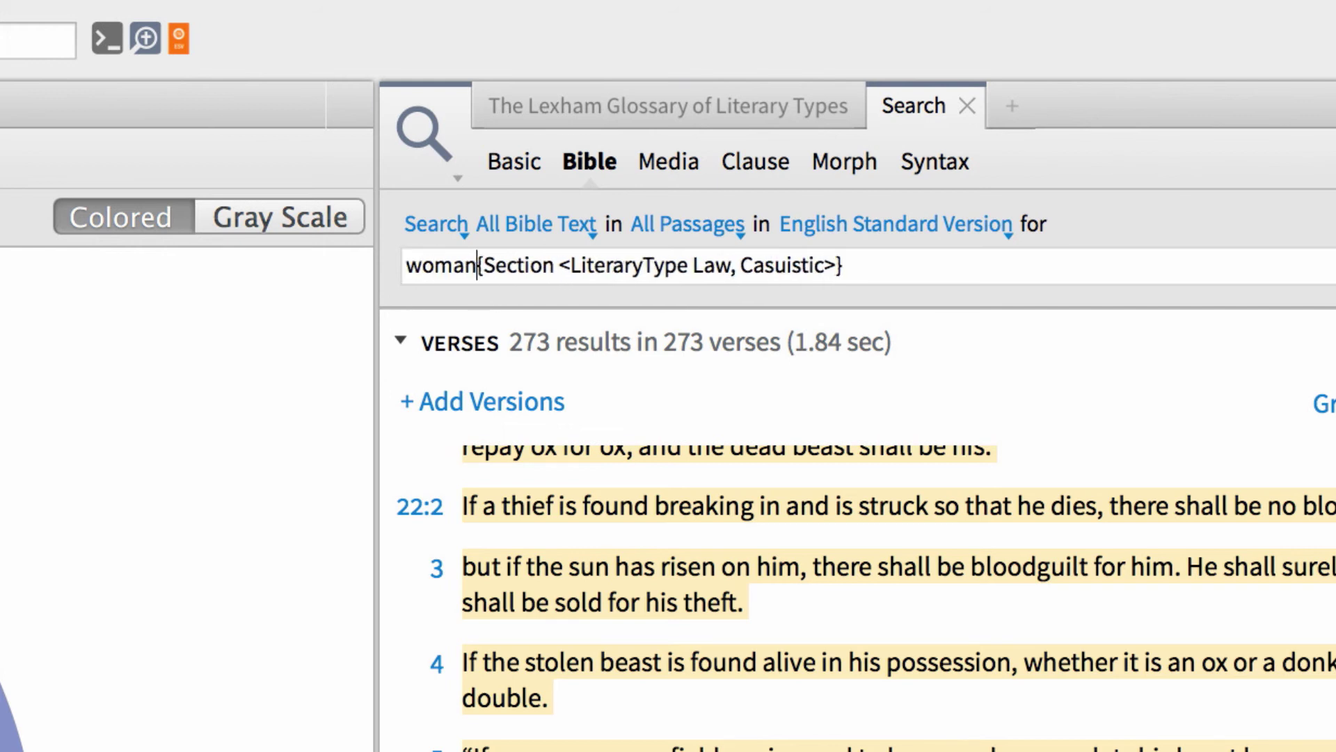
{"action": "type", "text": " WITHIN"}
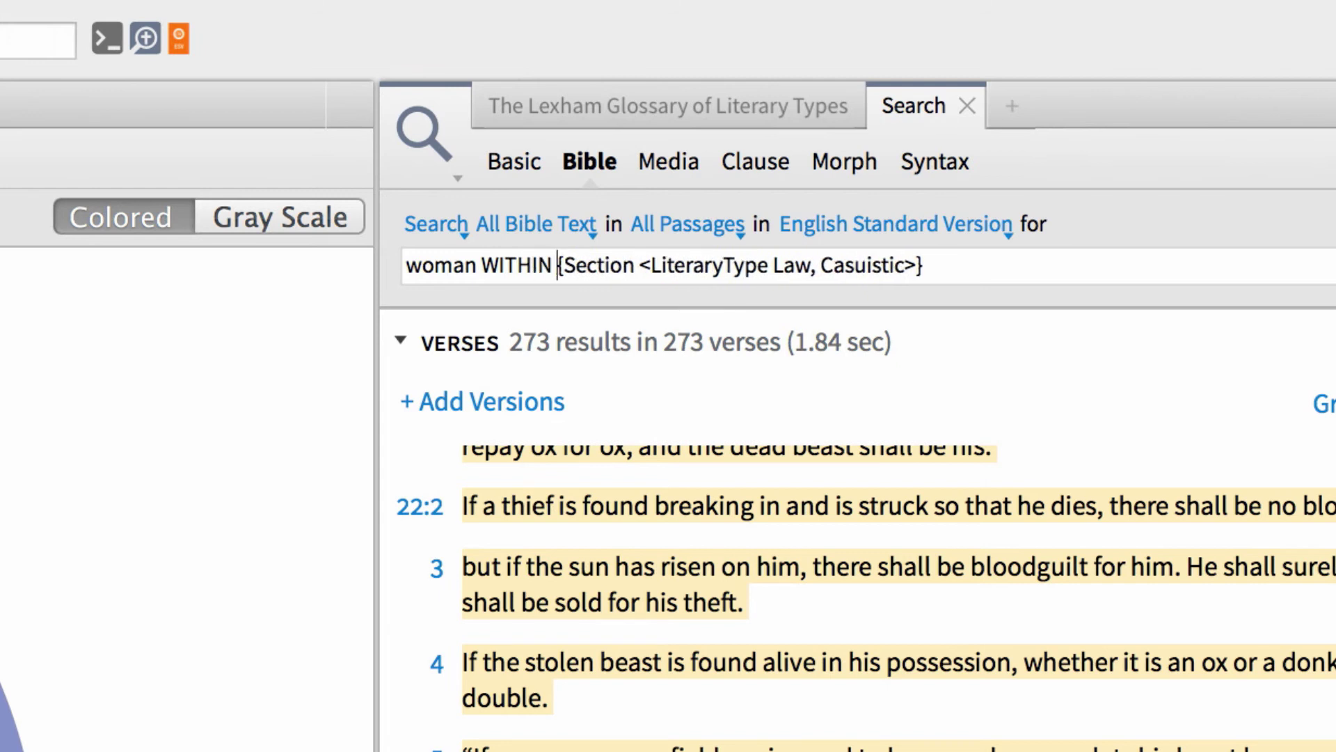
{"action": "key", "text": "Return"}
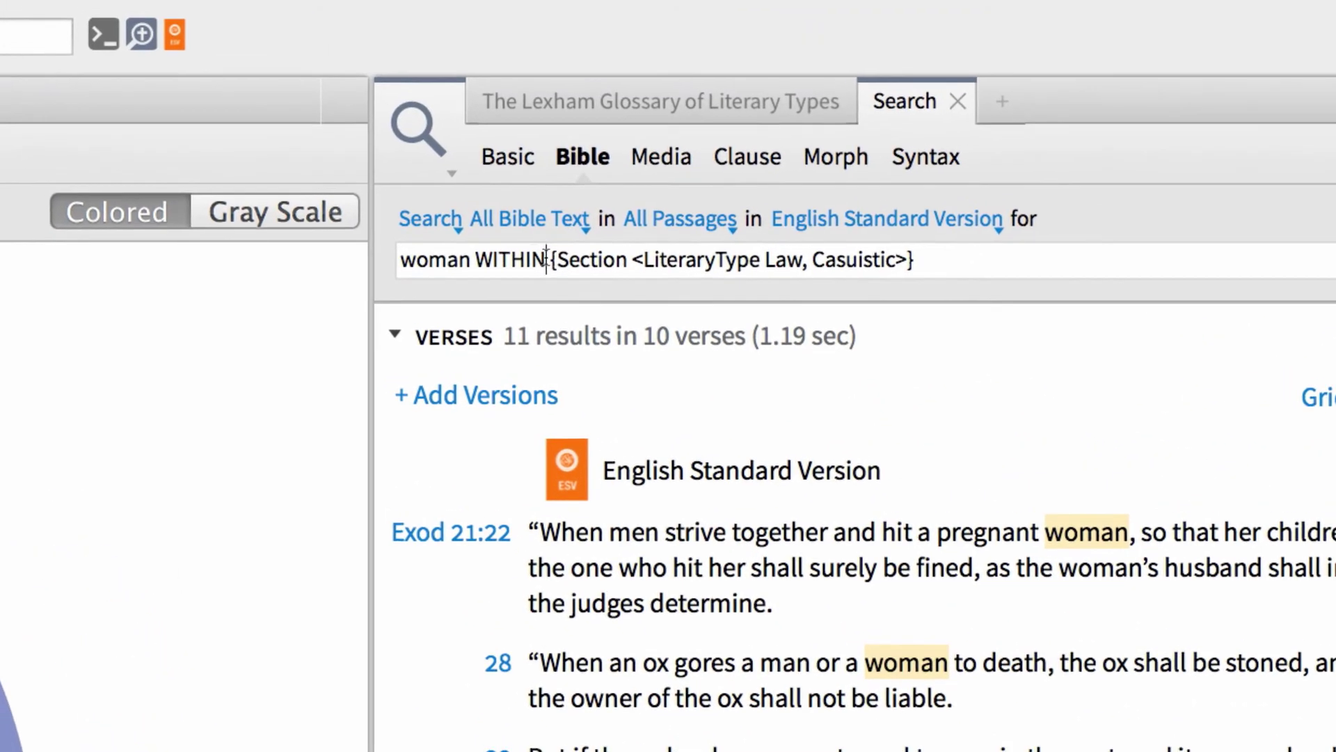
Step: Replace 'woman WITHIN' with '<Sense animal> WITHIN' and rerun, giving 92 results in 29 verses
{"action": "left_click_drag", "start_coordinate": [481, 205], "coordinate": [359, 204]}
{"action": "left_click_drag", "start_coordinate": [420, 260], "coordinate": [404, 263]}
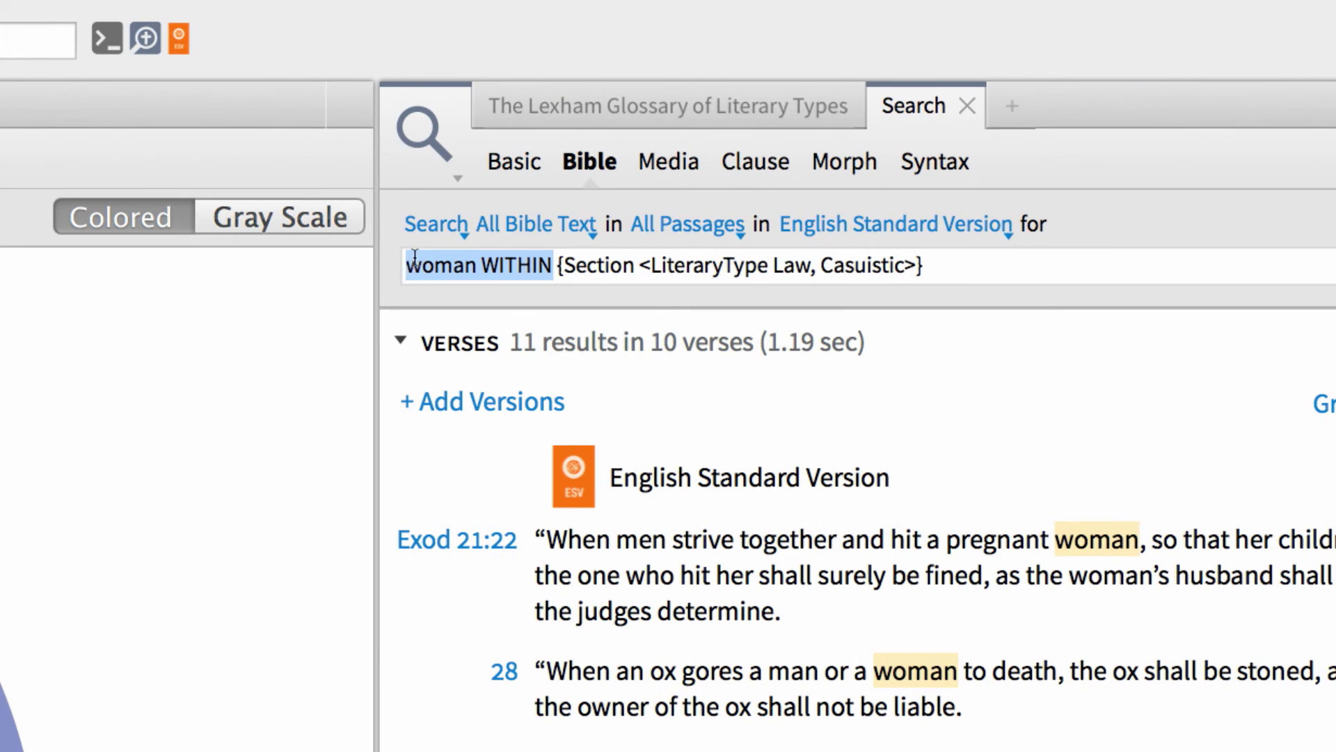
{"action": "key", "text": "BackSpace"}
{"action": "type", "text": "<Sense ani"}
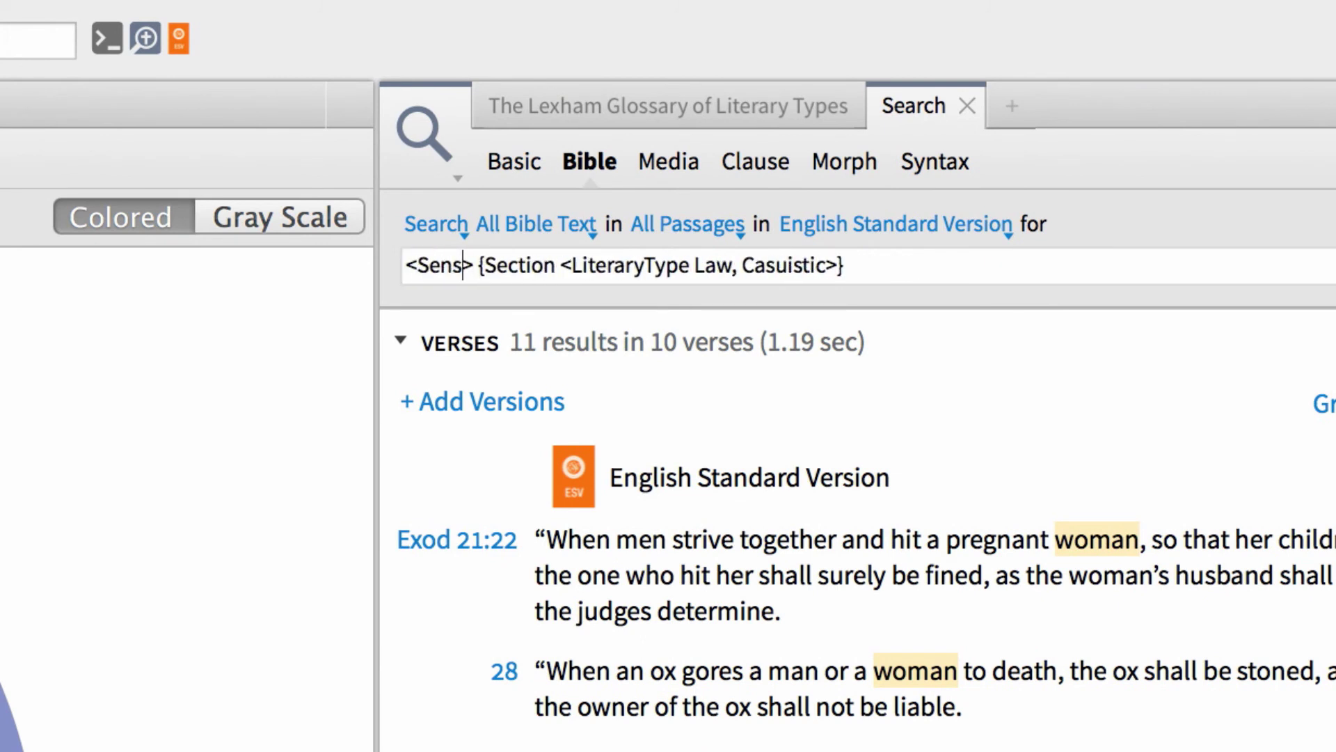
{"action": "type", "text": "mal"}
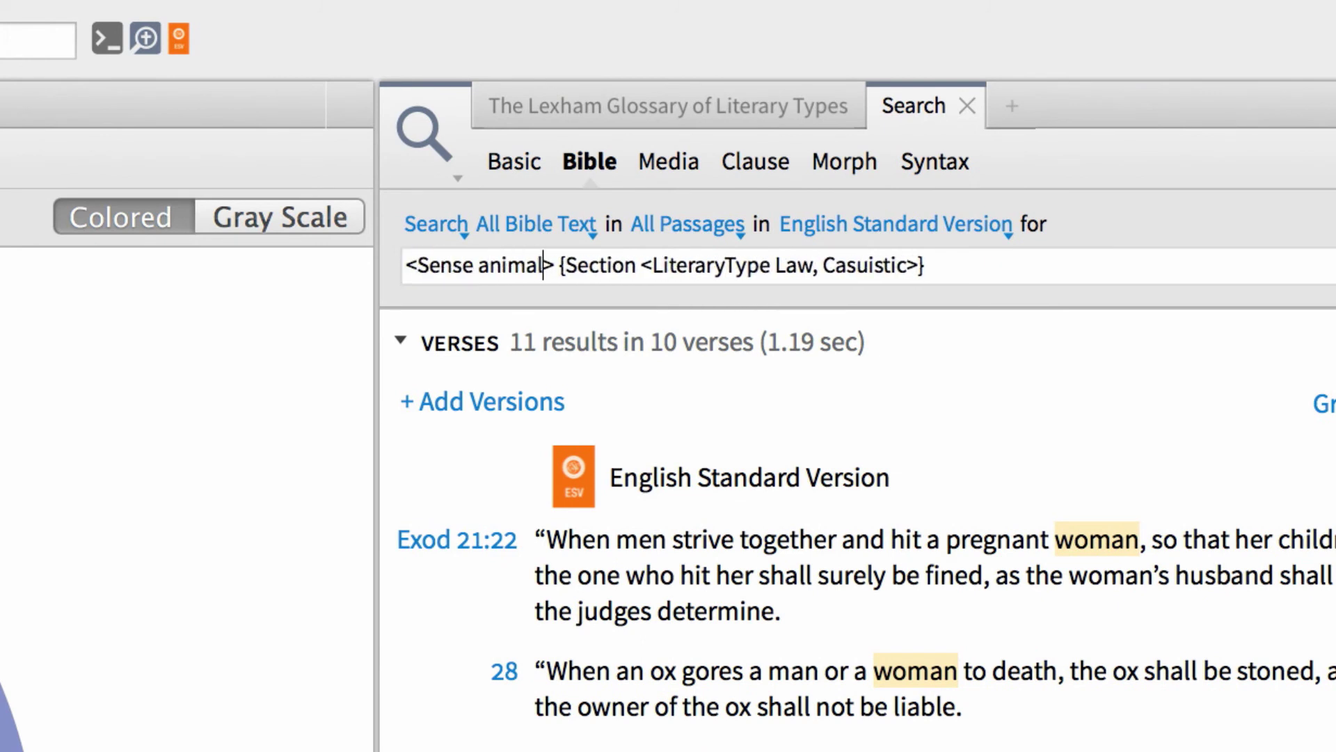
{"action": "key", "text": "Return"}
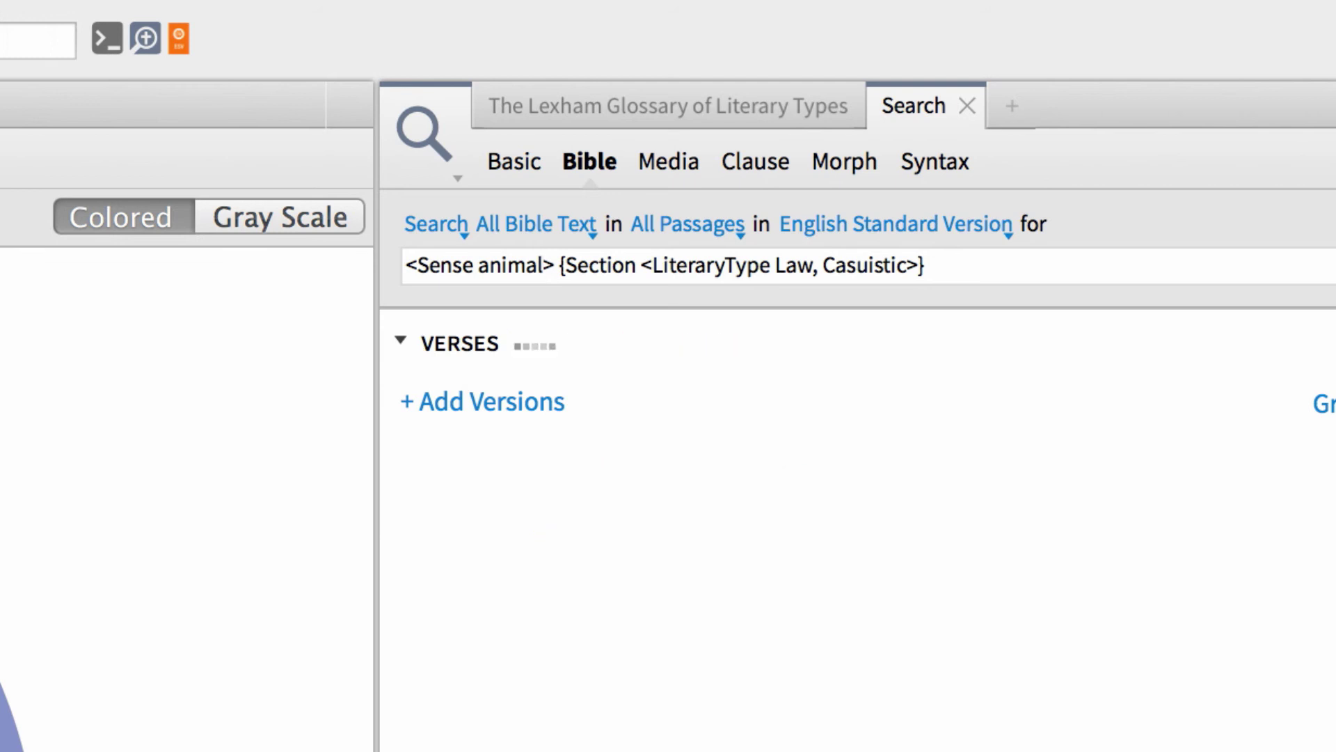
{"action": "type", "text": "WITHIN"}
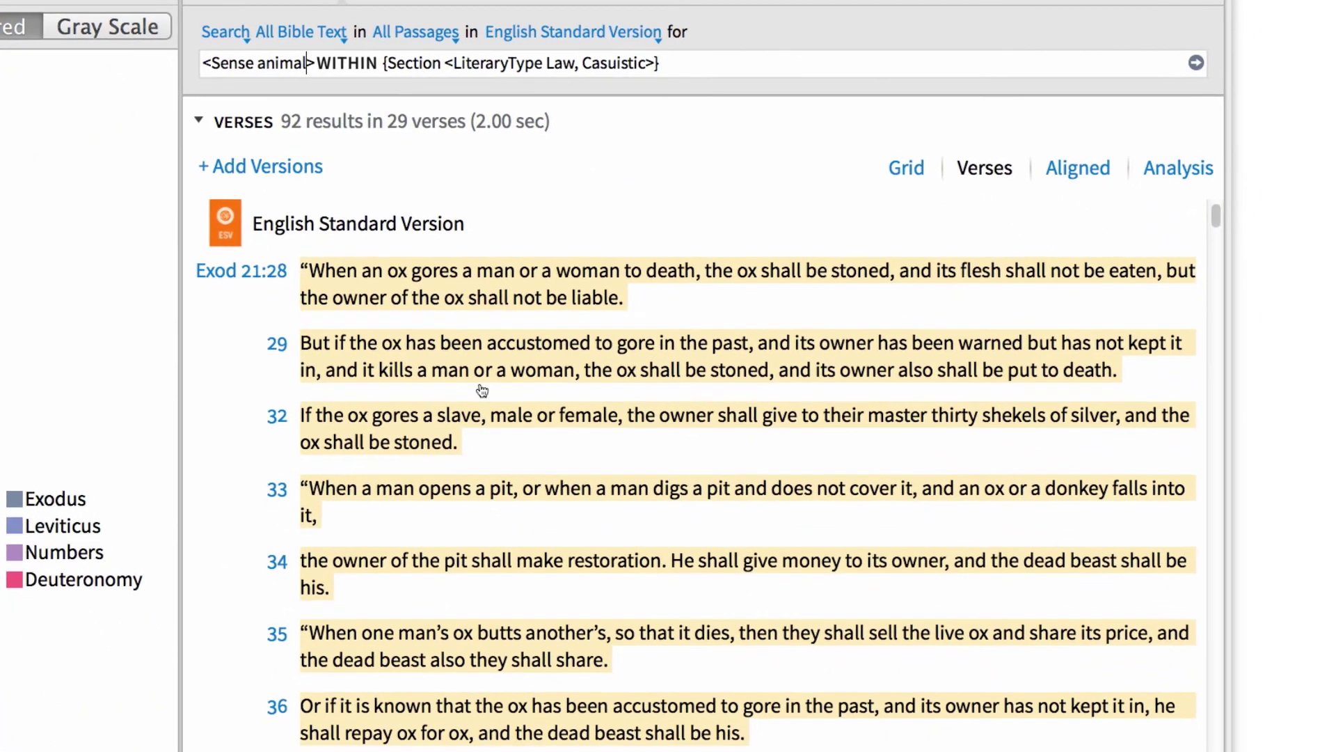
{"action": "scroll", "coordinate": [530, 460], "scroll_direction": "down", "scroll_amount": 2}
{"action": "scroll", "coordinate": [507, 435], "scroll_direction": "down", "scroll_amount": 3}
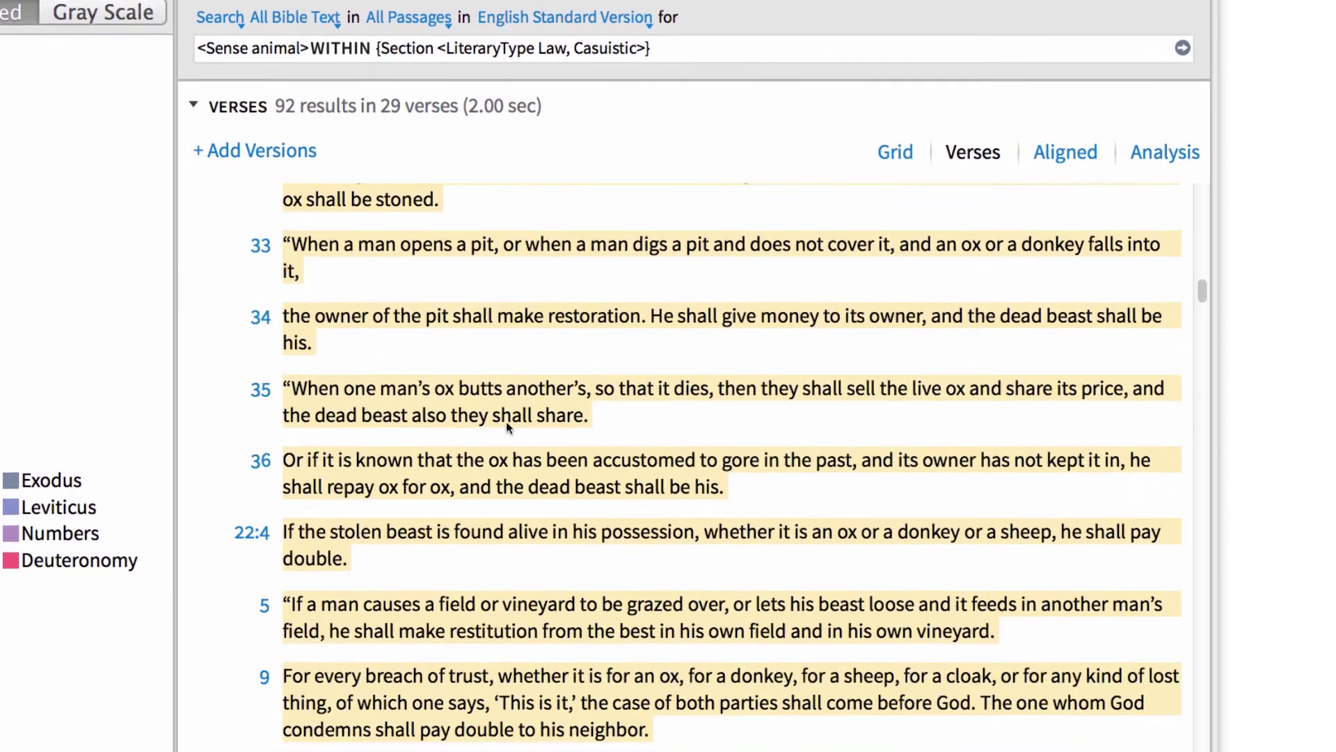
{"action": "scroll", "coordinate": [507, 384], "scroll_direction": "down", "scroll_amount": 3}
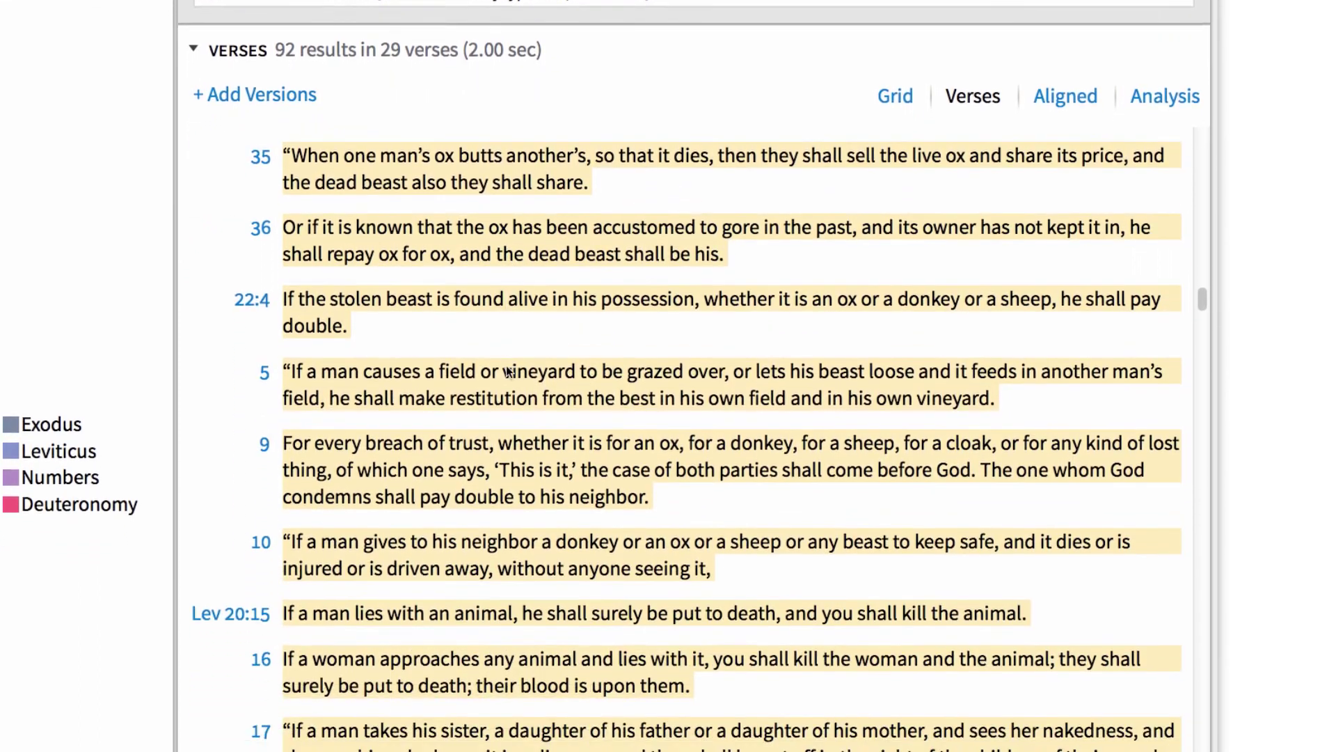
{"action": "scroll", "coordinate": [507, 345], "scroll_direction": "down", "scroll_amount": 1}
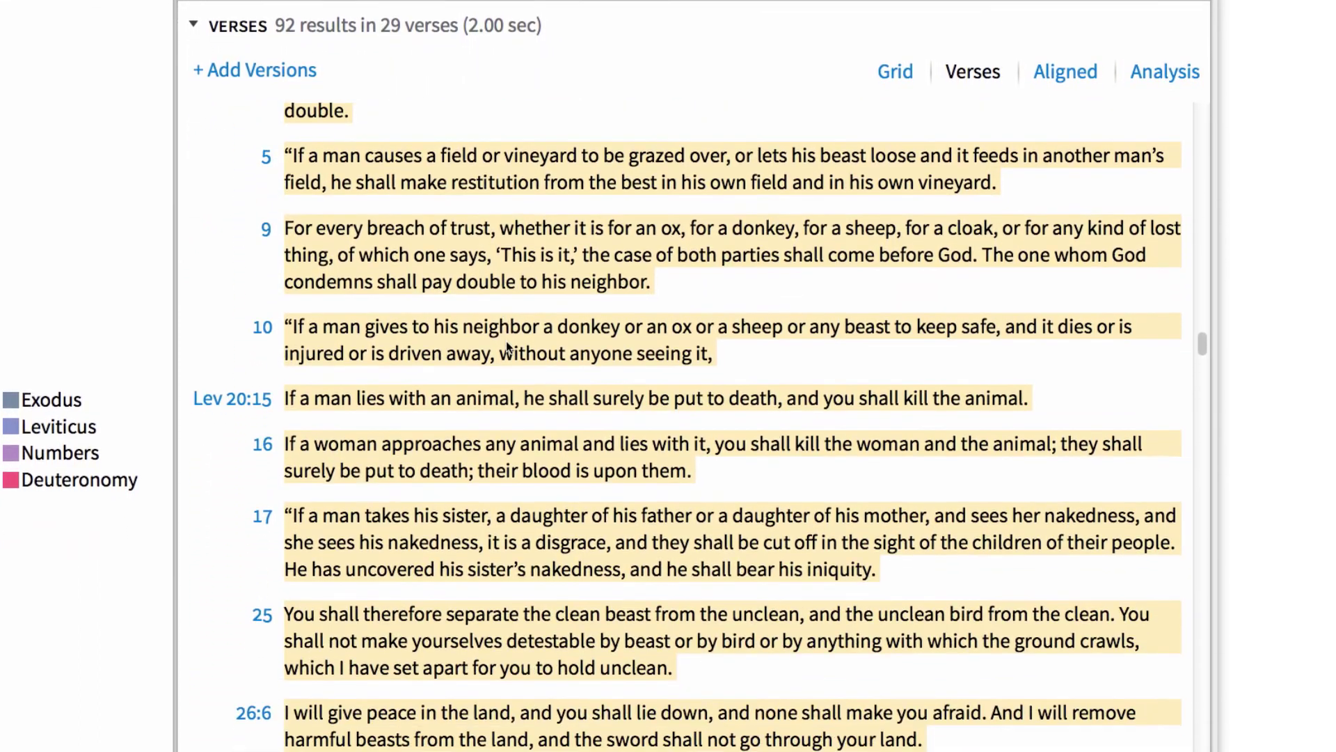
{"action": "scroll", "coordinate": [507, 345], "scroll_direction": "down", "scroll_amount": 2}
{"action": "scroll", "coordinate": [507, 344], "scroll_direction": "down", "scroll_amount": 2}
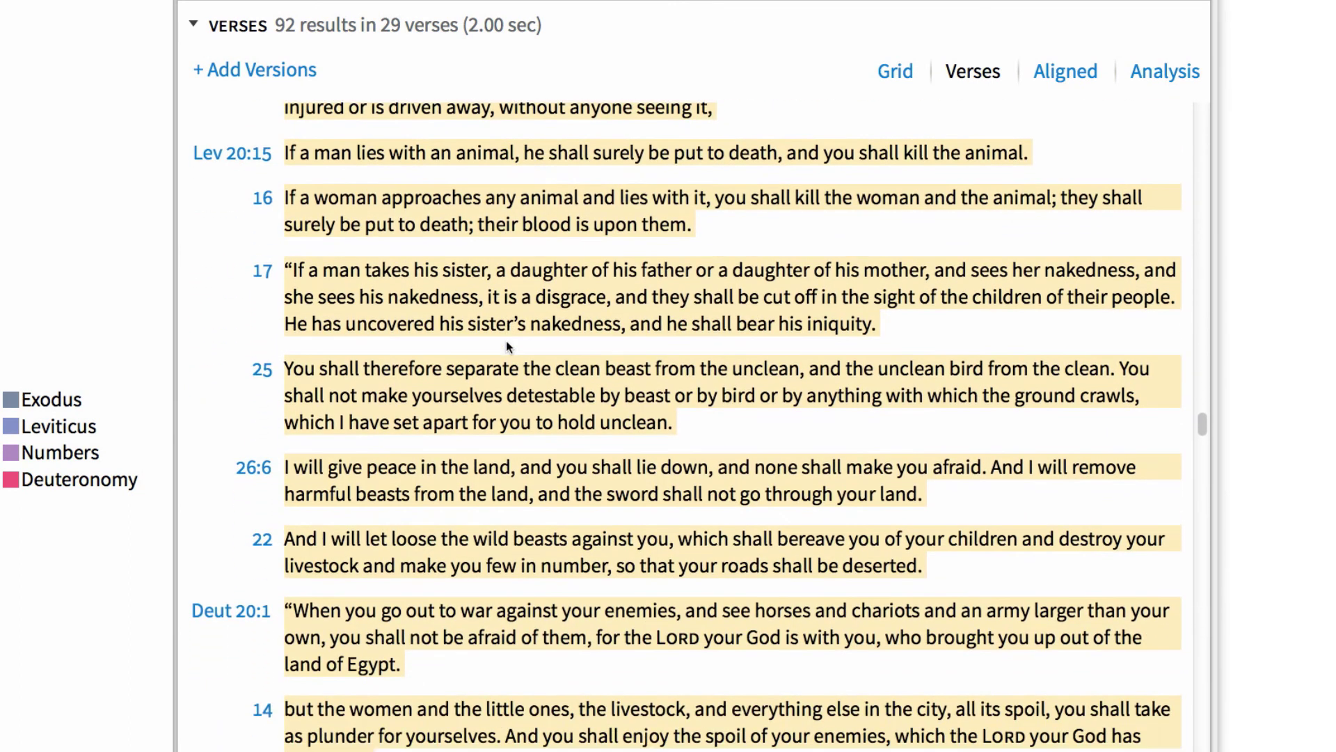
{"action": "scroll", "coordinate": [507, 342], "scroll_direction": "down", "scroll_amount": 7}
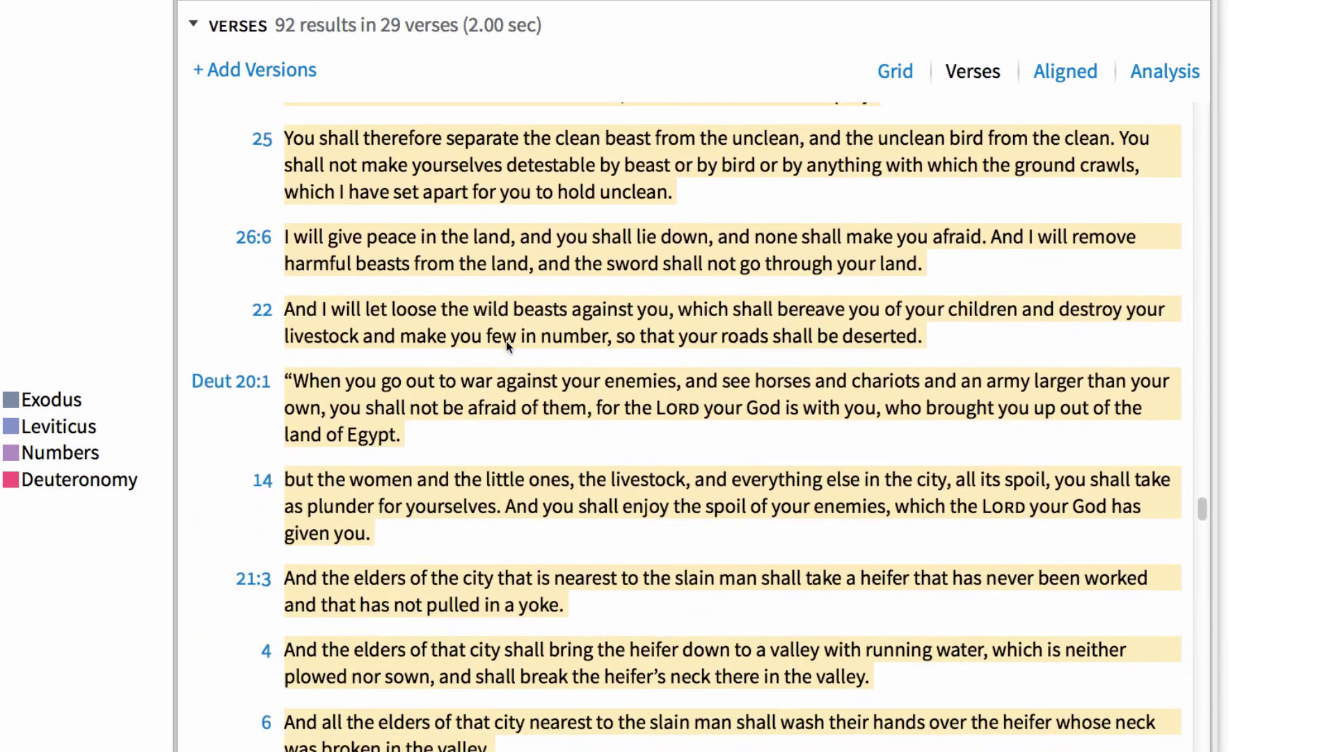
{"action": "scroll", "coordinate": [507, 341], "scroll_direction": "down", "scroll_amount": 2}
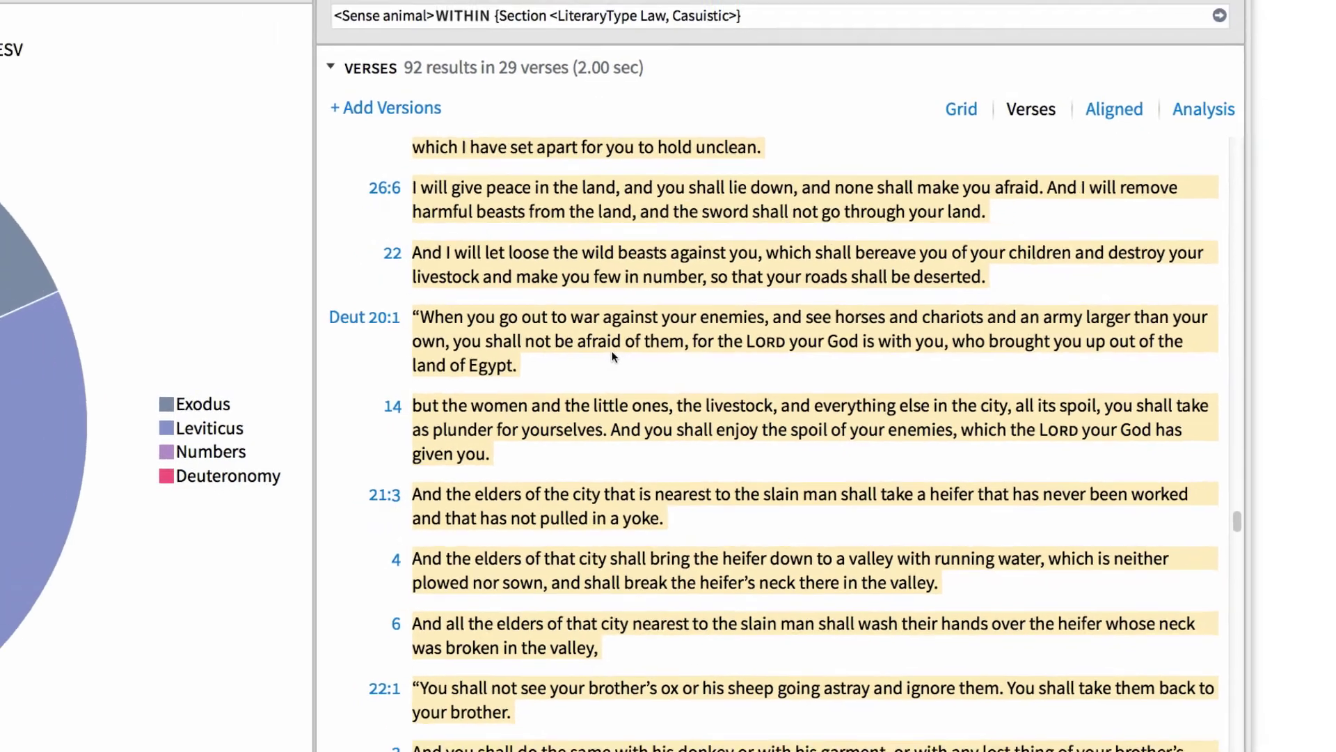